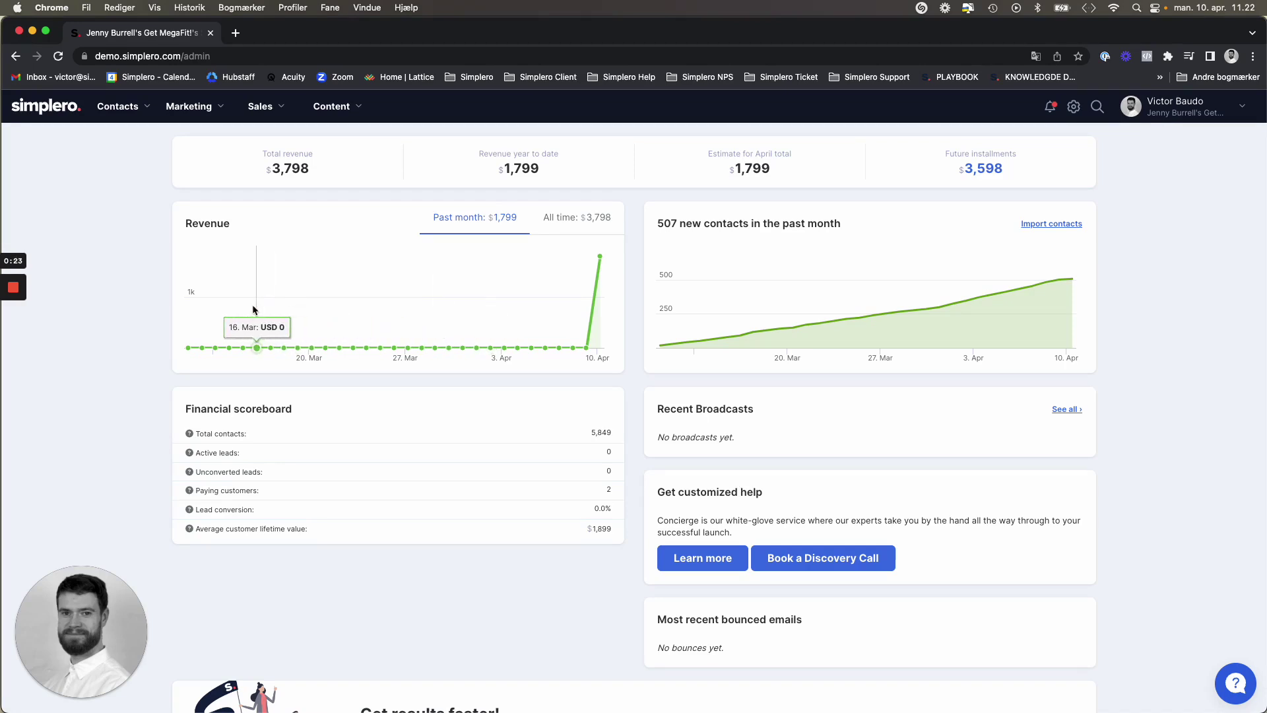
Open Email designs from the Settings menu to list templates like Default and 4 week crash course.
click(1076, 111)
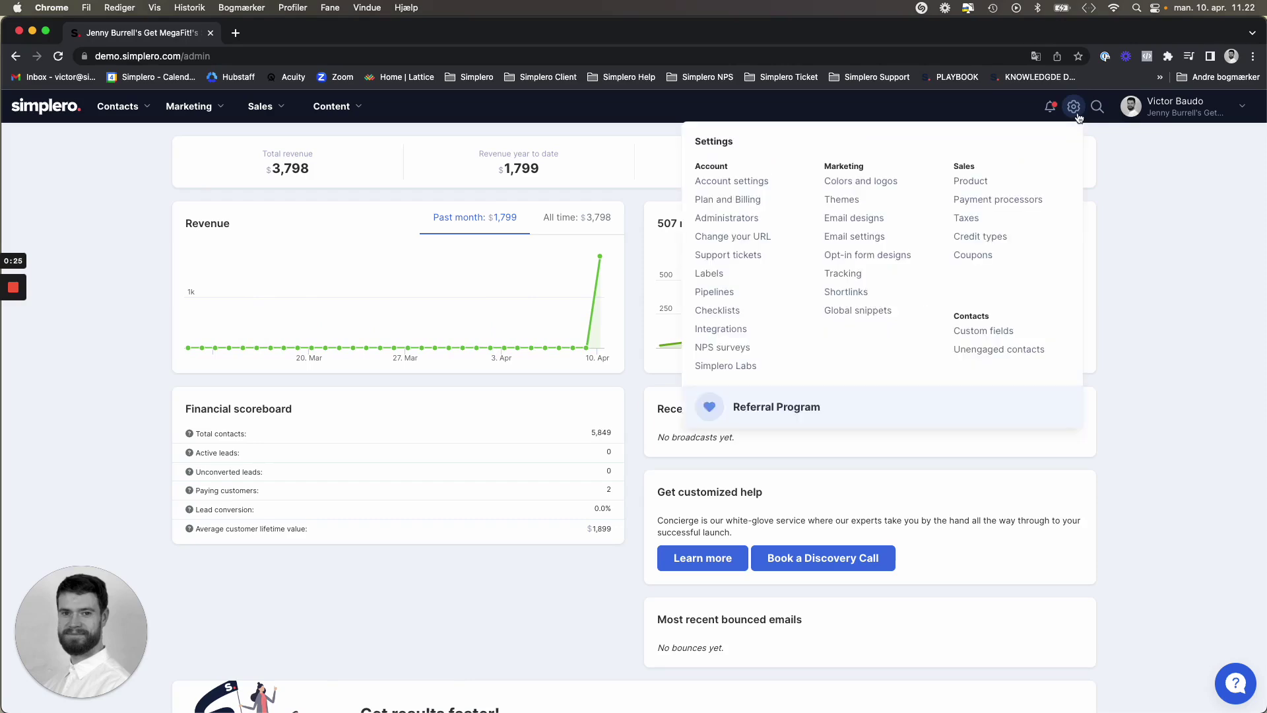
click(840, 219)
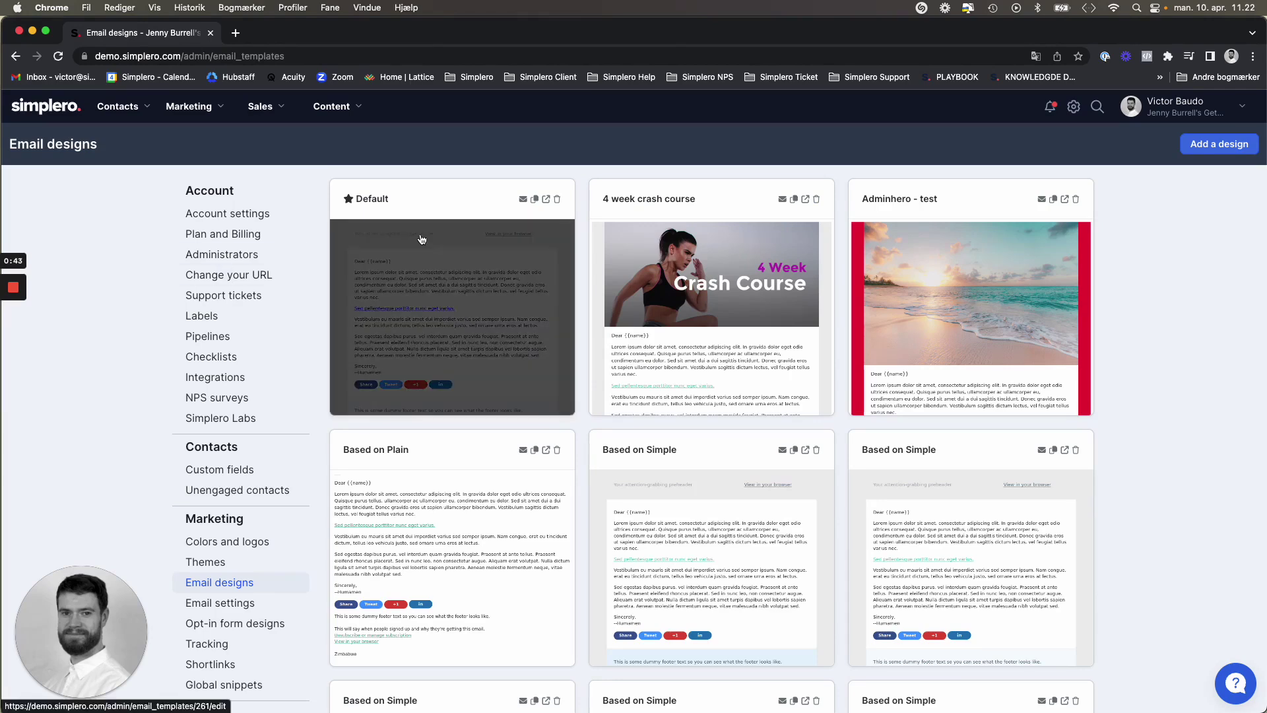
click(419, 239)
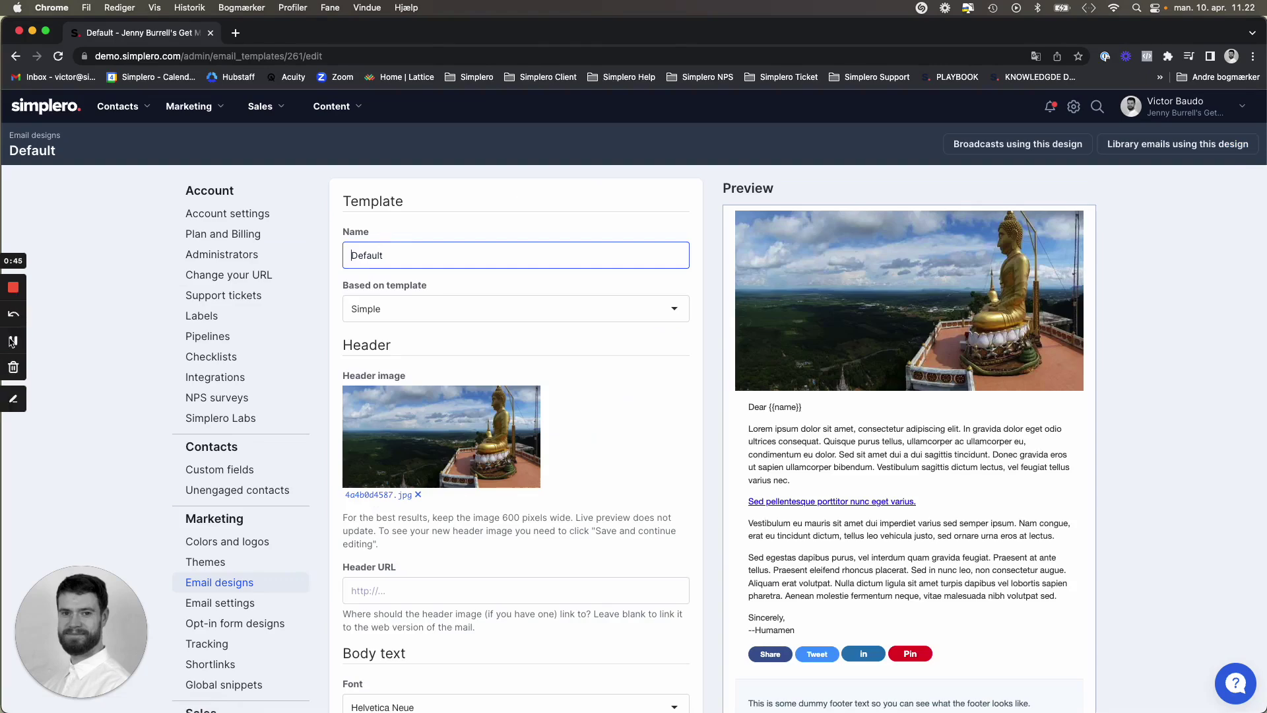
scroll(545, 357, down, 2)
scroll(546, 357, down, 6)
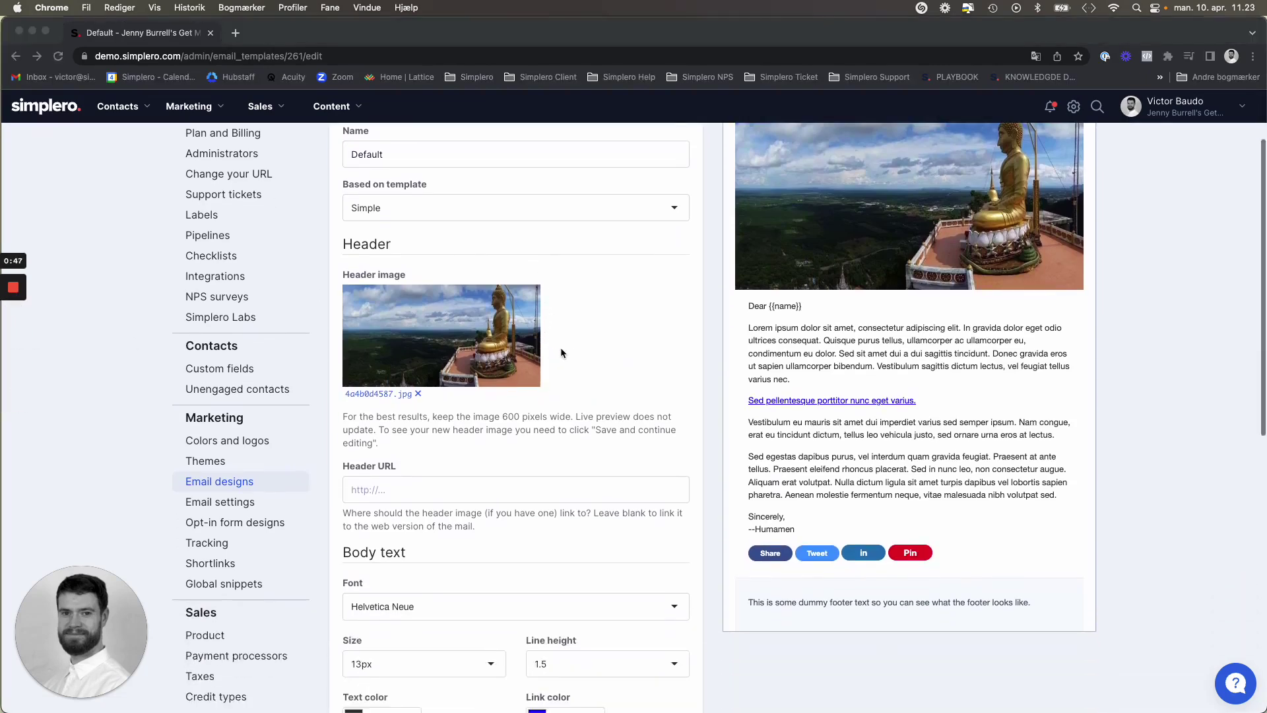
scroll(565, 346, up, 7)
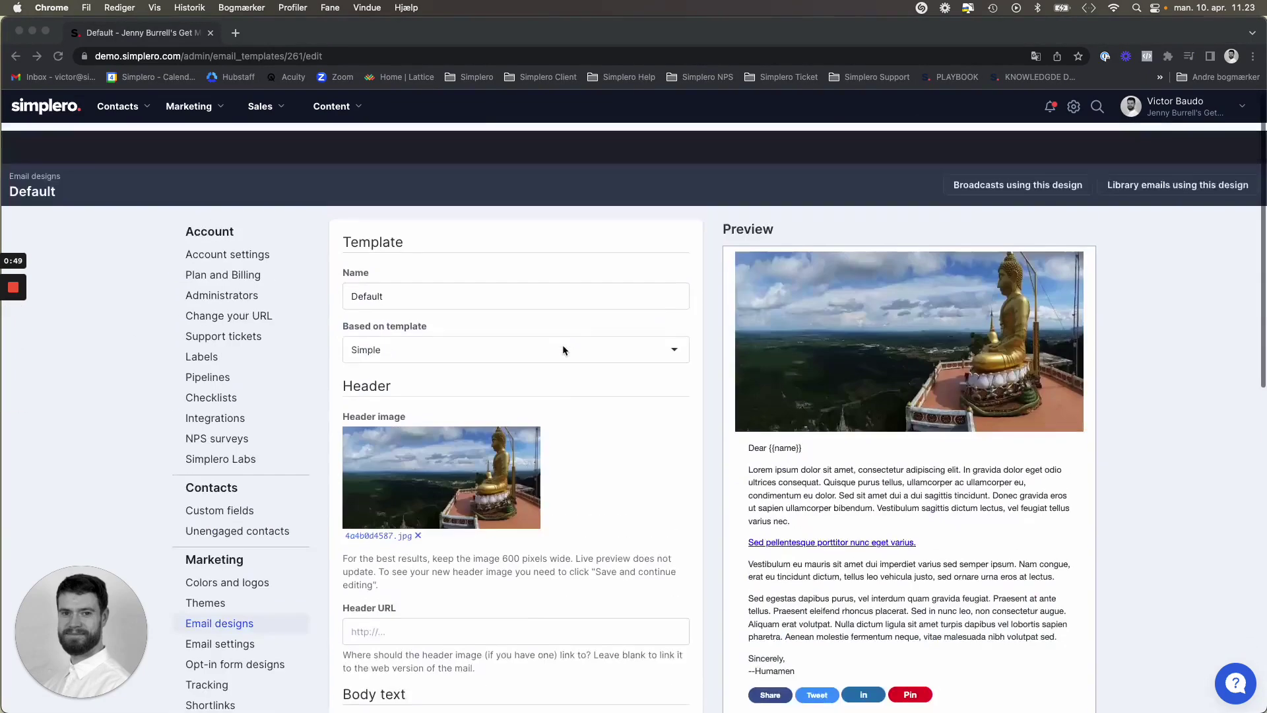
click(15, 56)
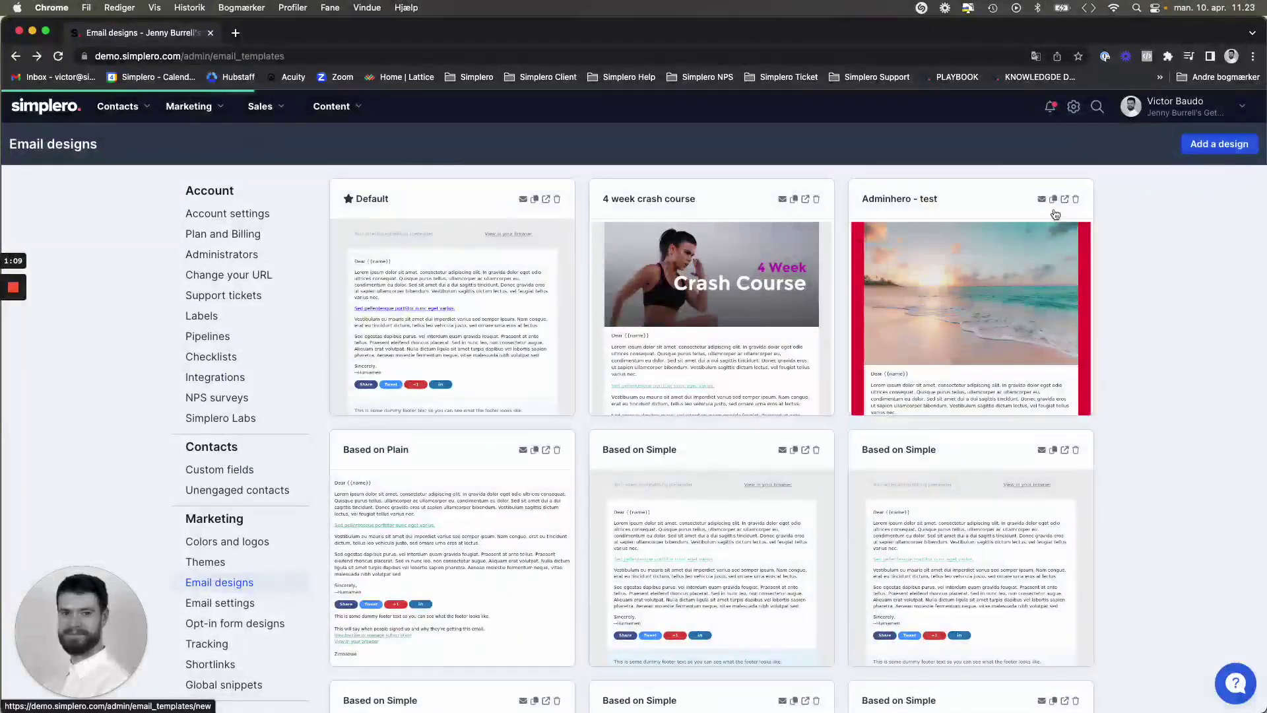
Add a new email design to see the Simple, Plain and from-scratch HTML options.
click(1218, 148)
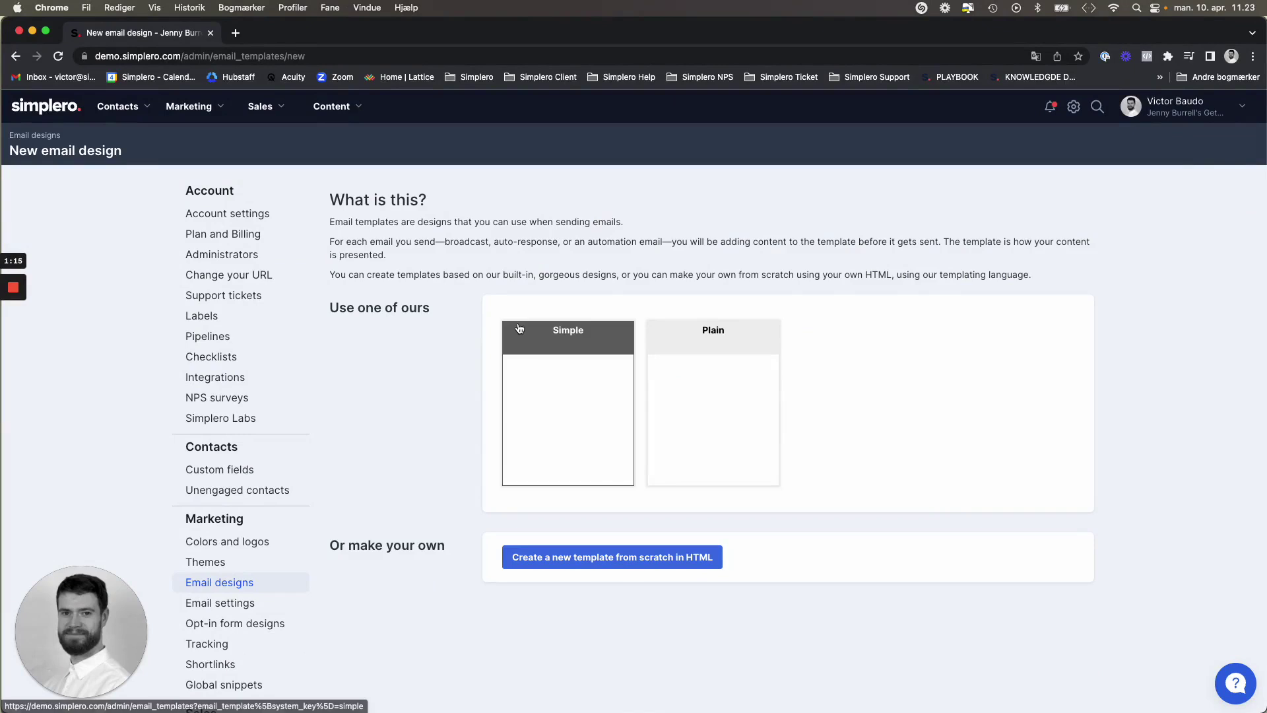
scroll(528, 336, down, 4)
scroll(527, 336, up, 2)
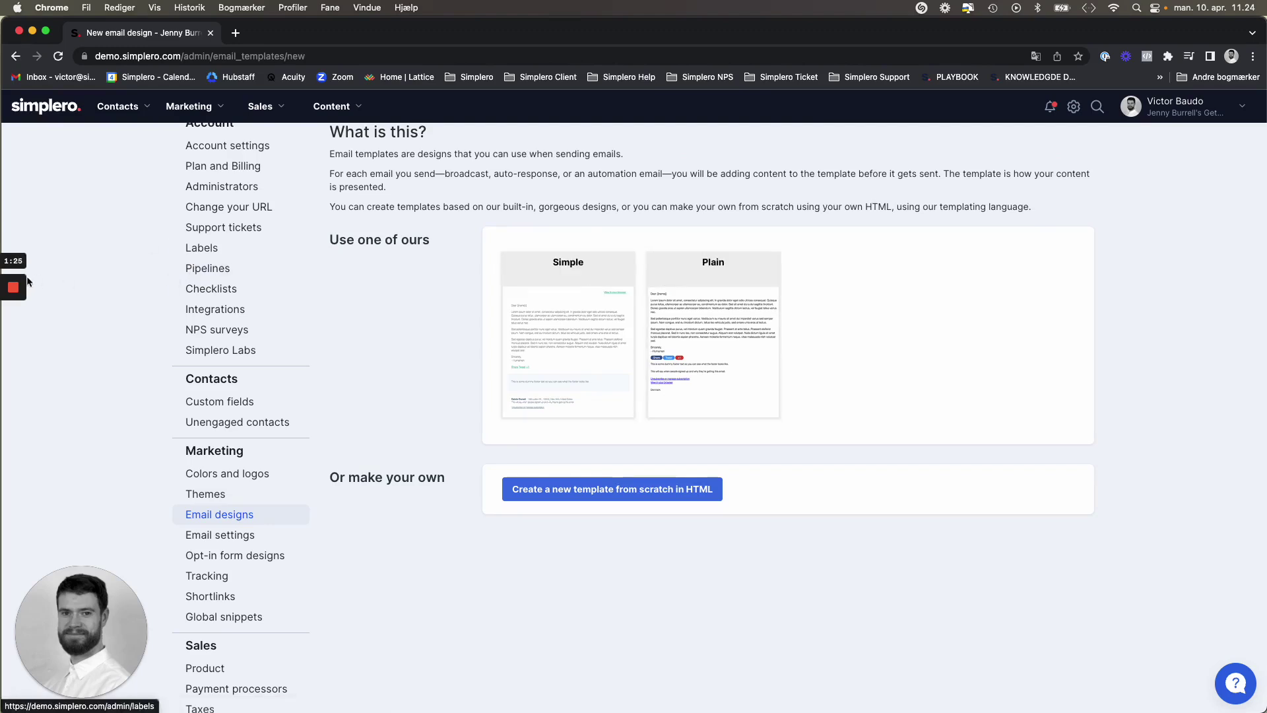
mouse_move(14, 348)
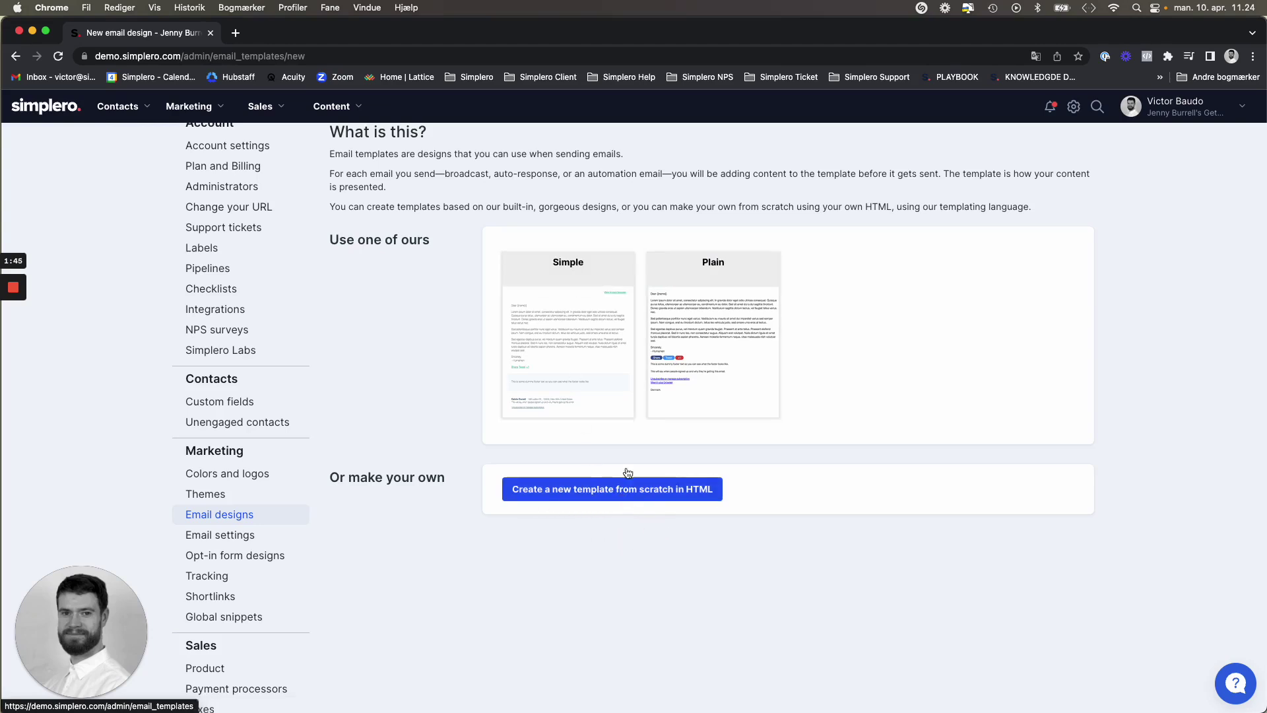
Base the design on Simple and name it 'Demo Template', keeping Simple as the template.
click(593, 287)
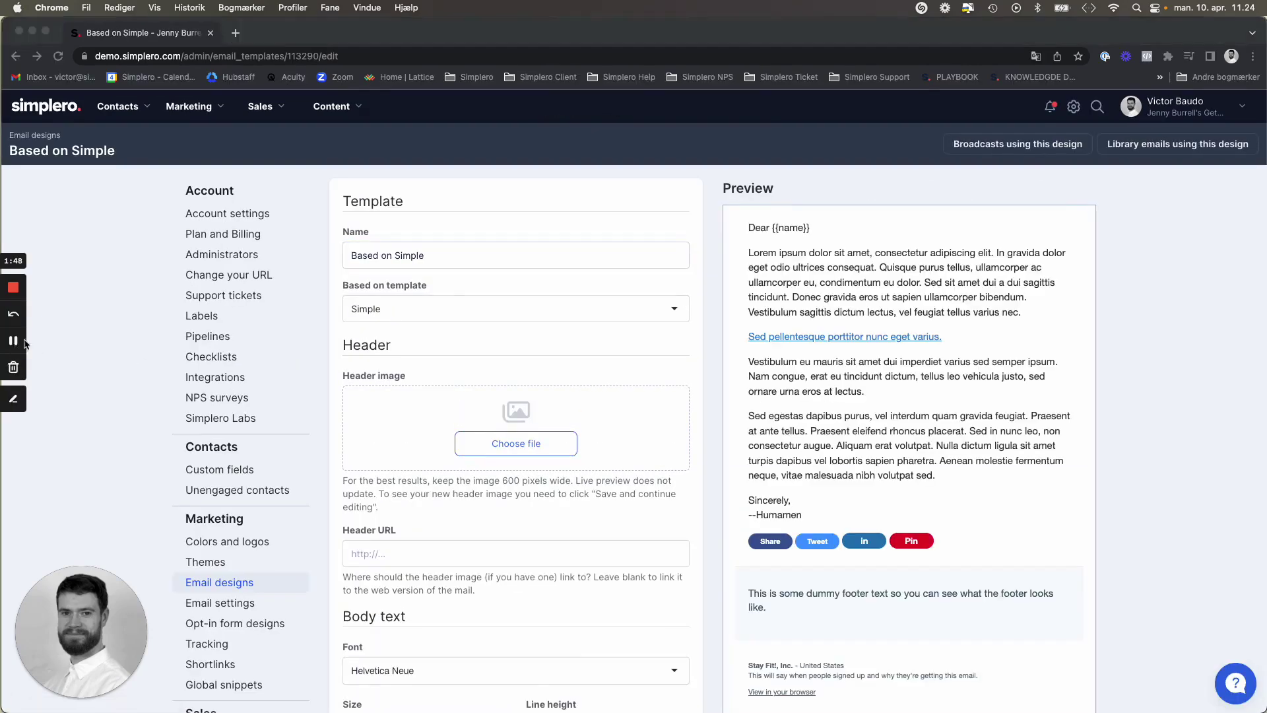
click(461, 258)
double_click(462, 258)
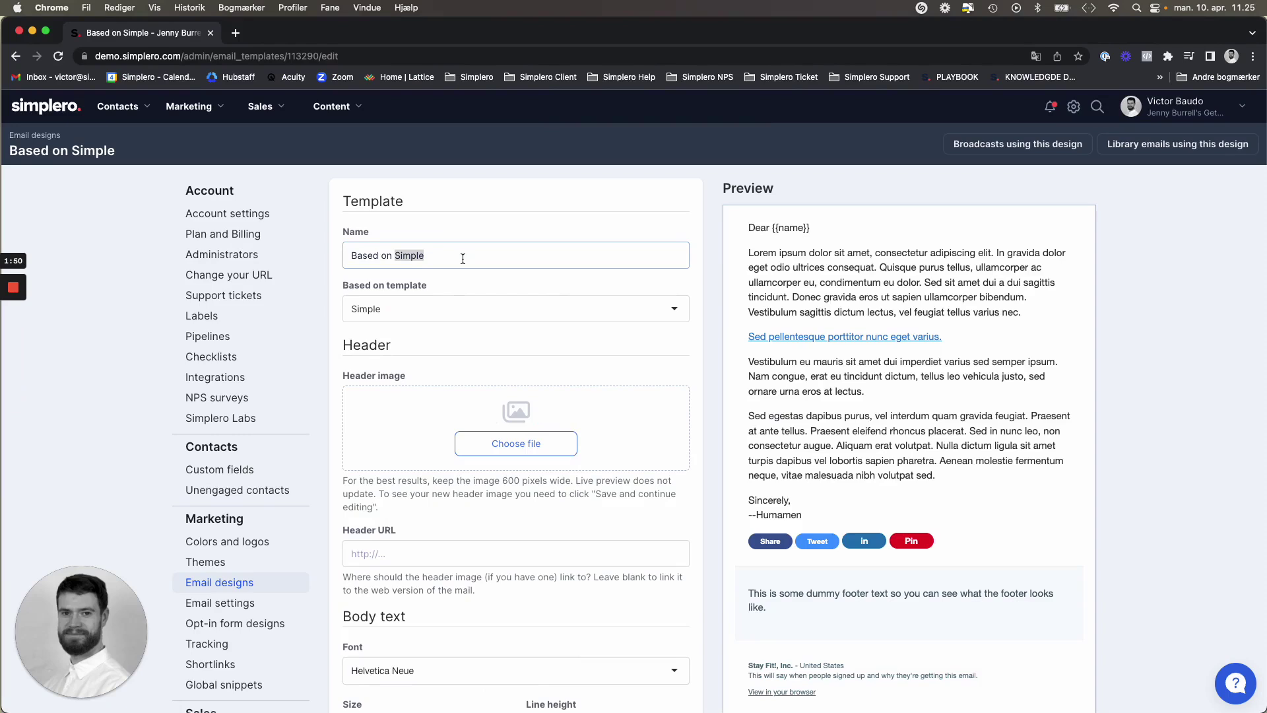
triple_click(462, 258)
text(Demo Template)
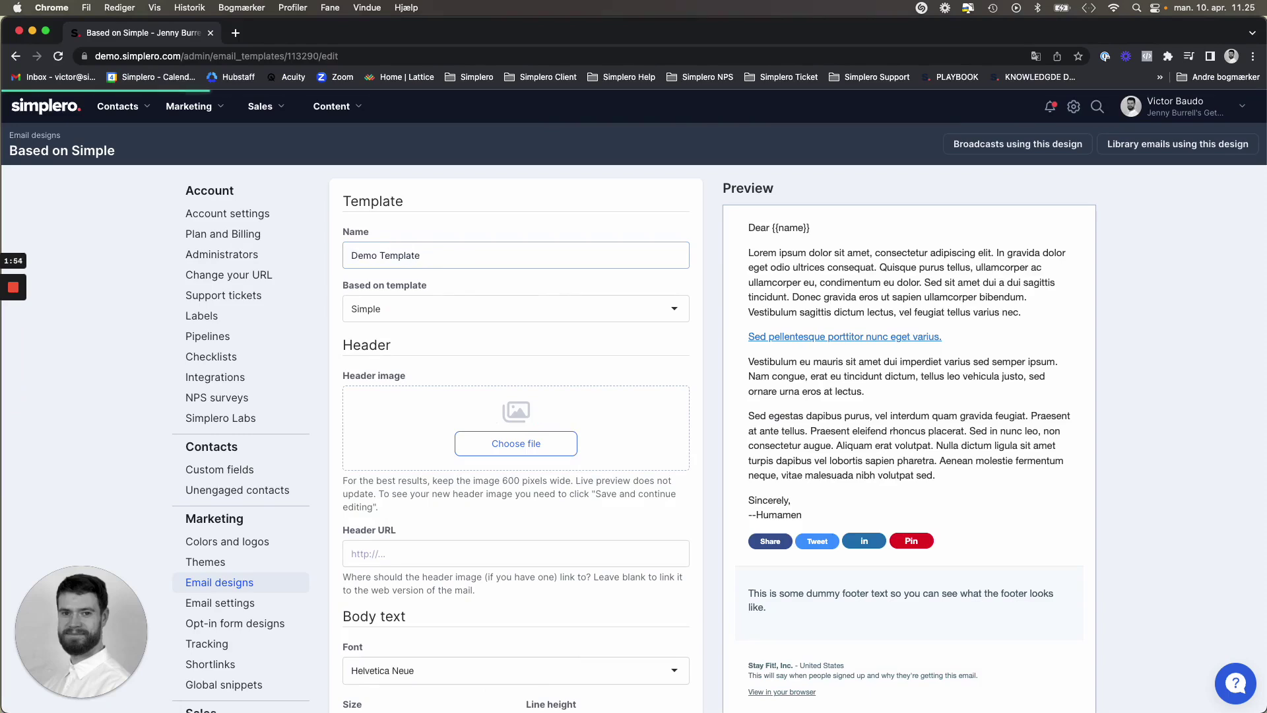
click(484, 309)
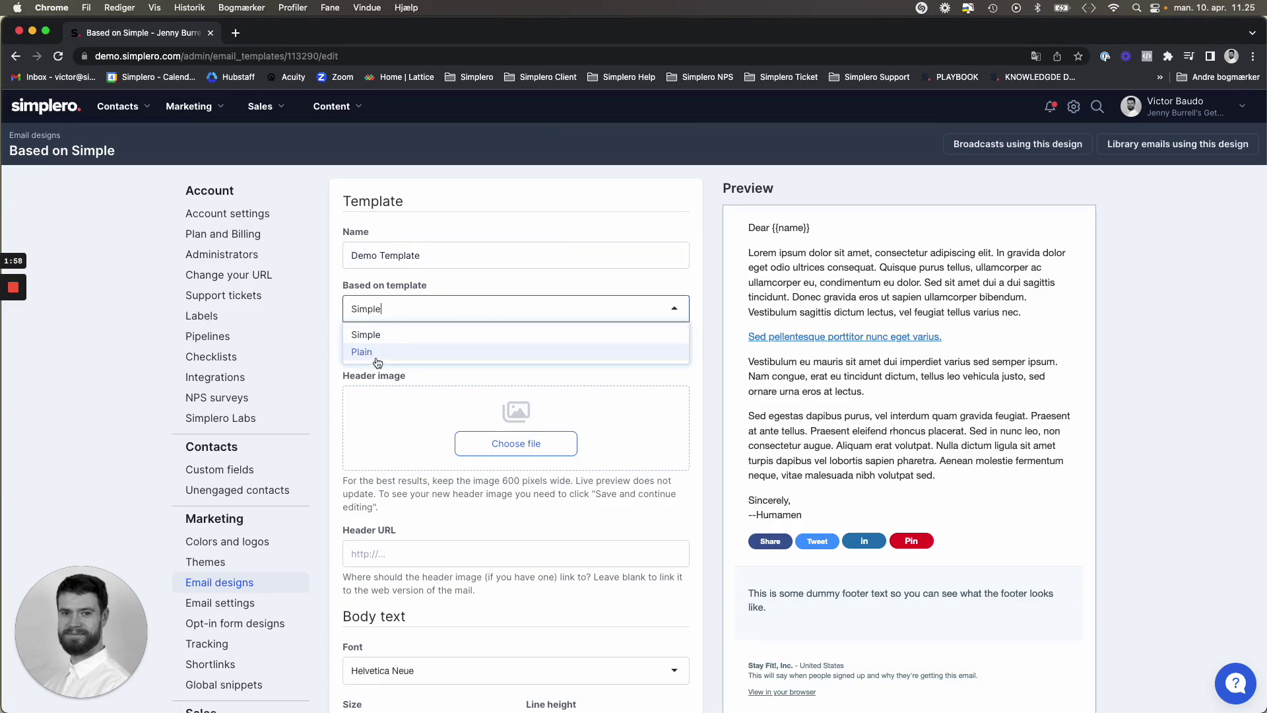
click(370, 334)
scroll(383, 365, down, 5)
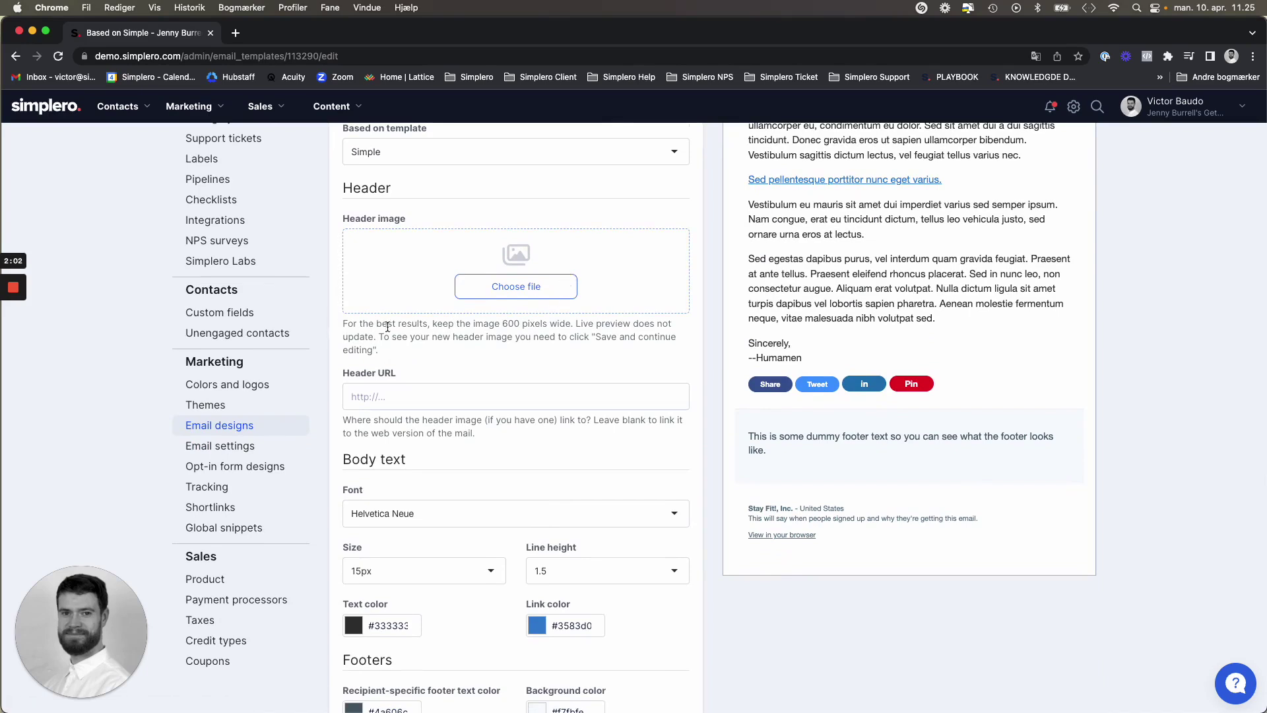
drag(392, 354, 345, 321)
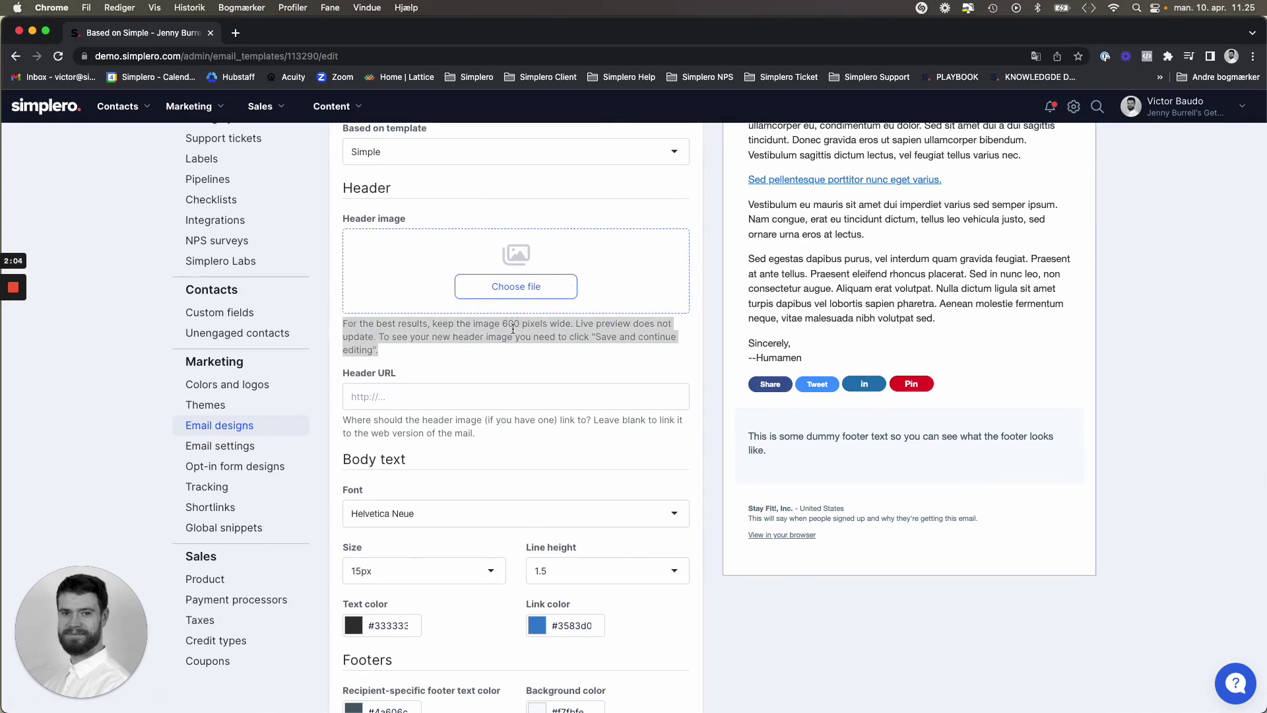
click(516, 354)
click(536, 291)
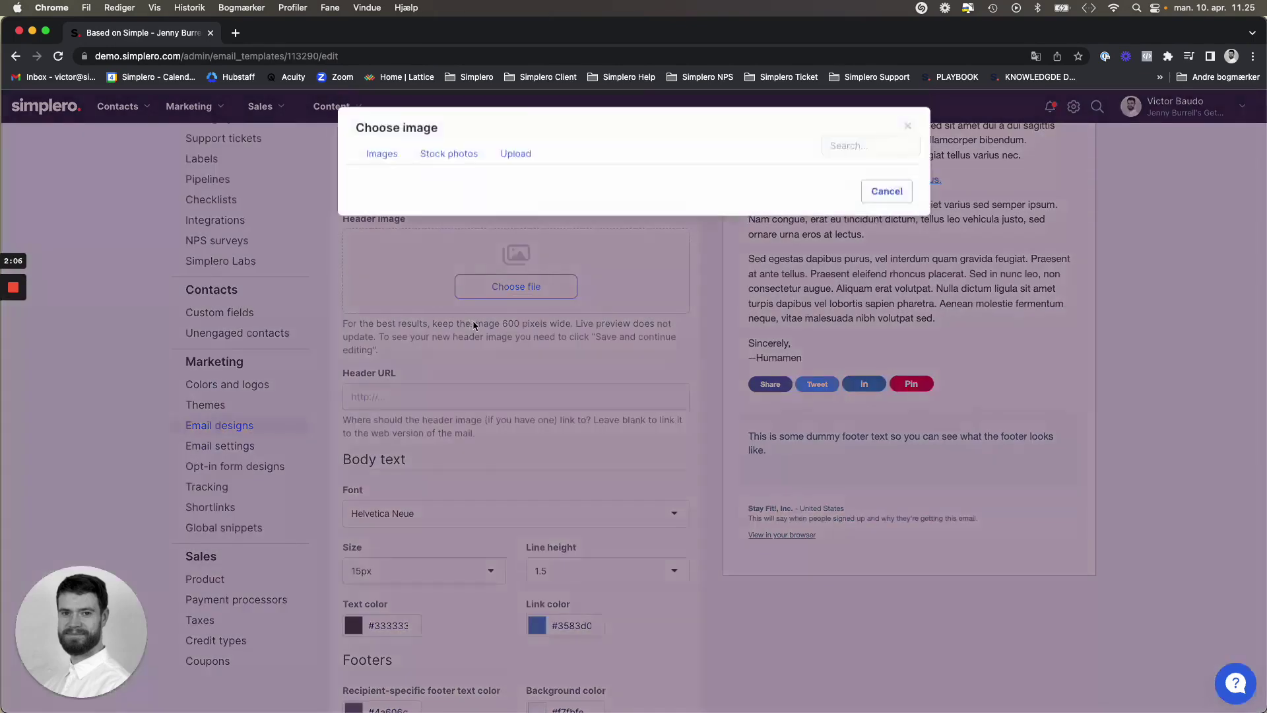
click(379, 248)
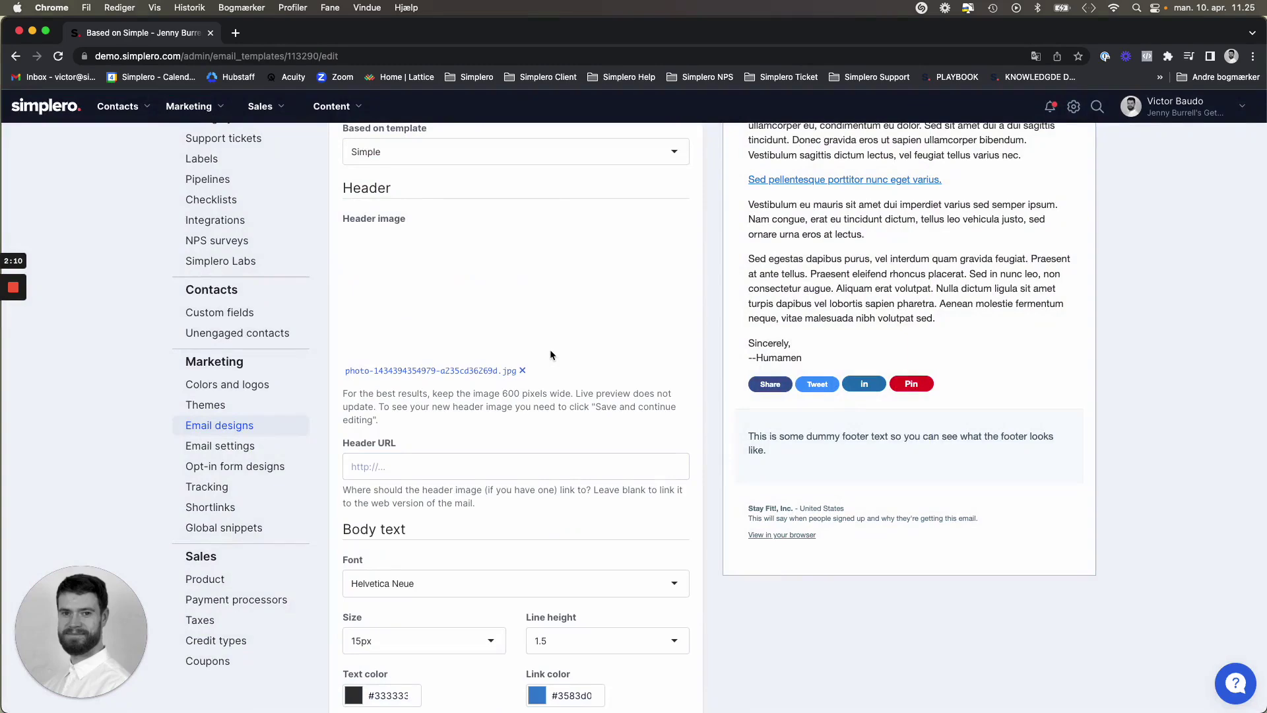
scroll(541, 348, down, 2)
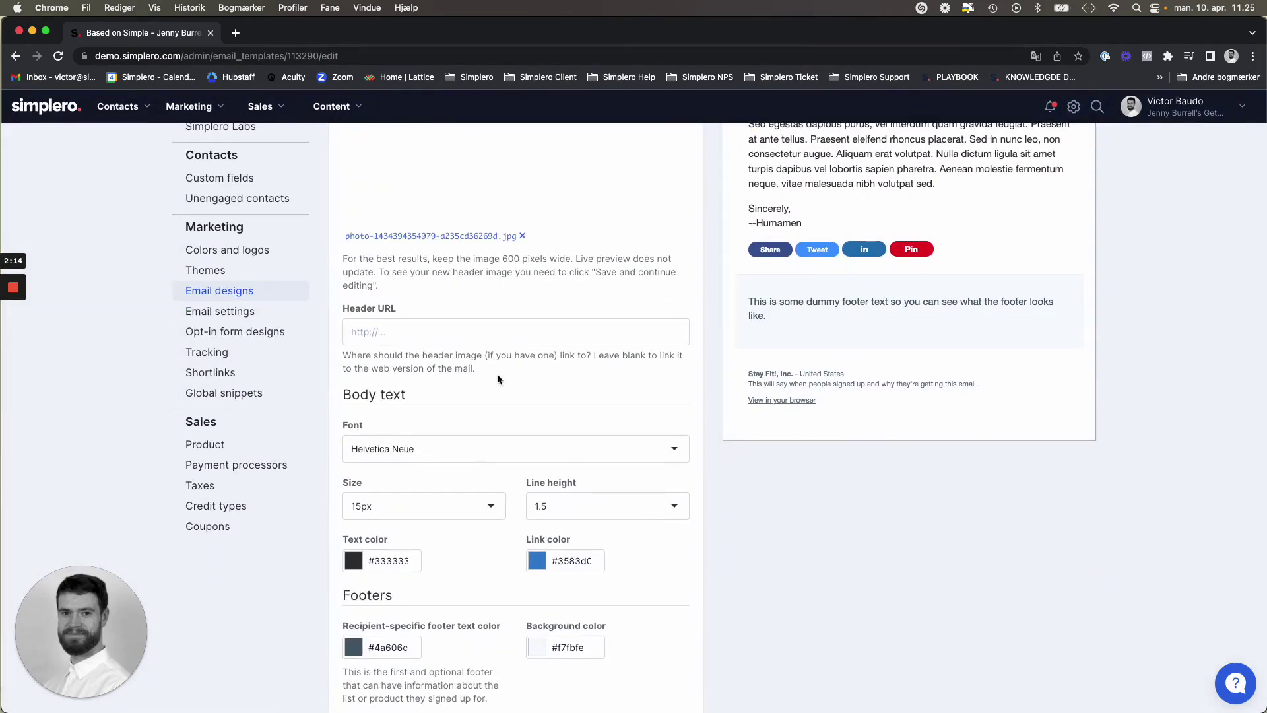
scroll(497, 378, down, 1)
click(449, 291)
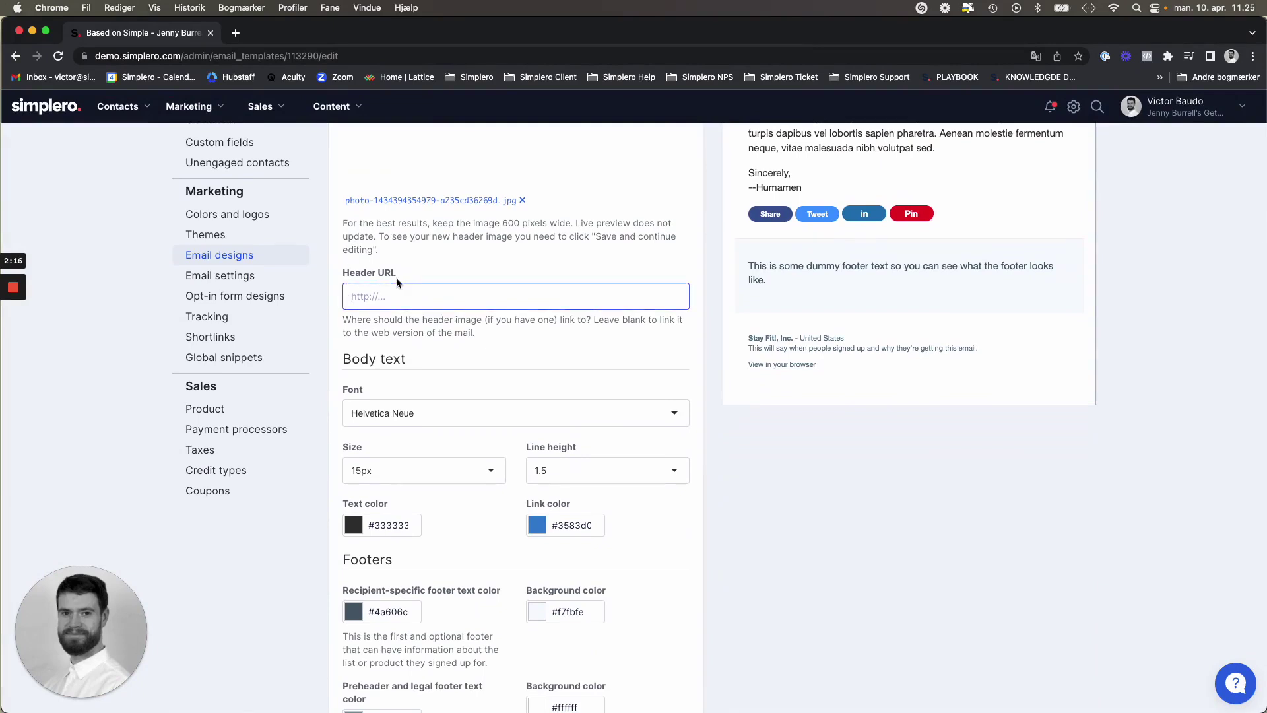
scroll(512, 351, down, 2)
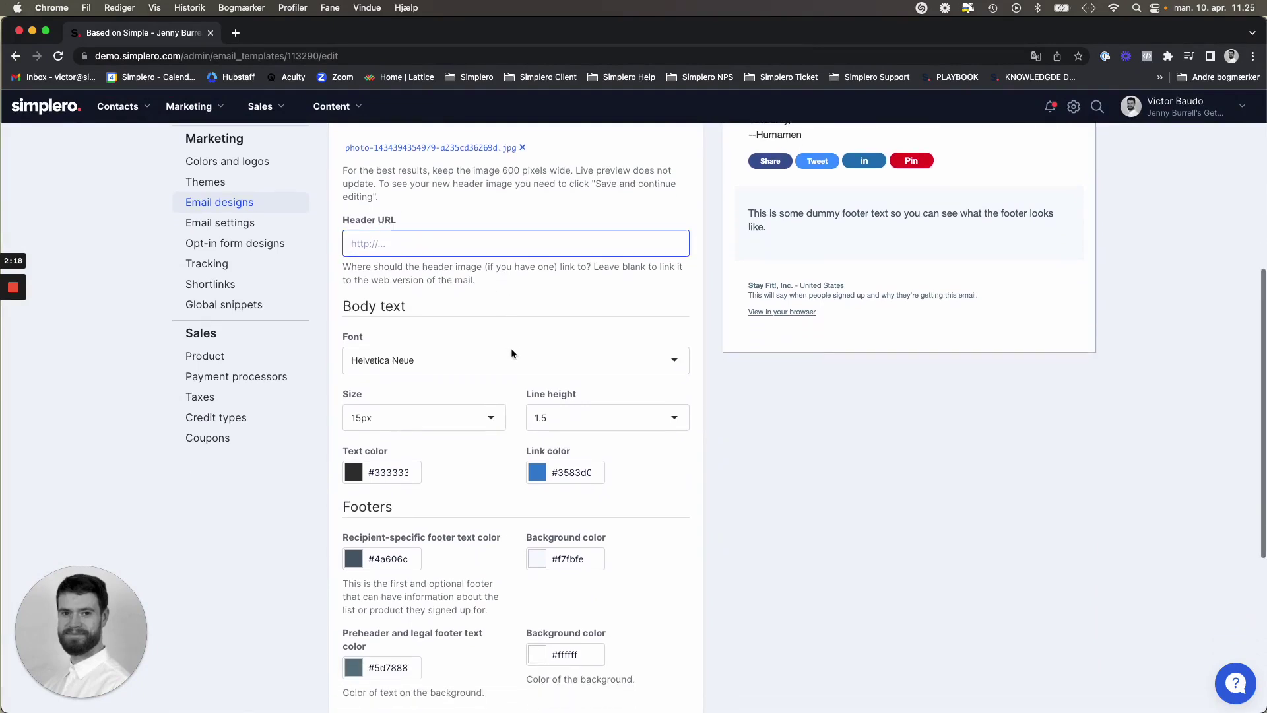
scroll(510, 346, down, 1)
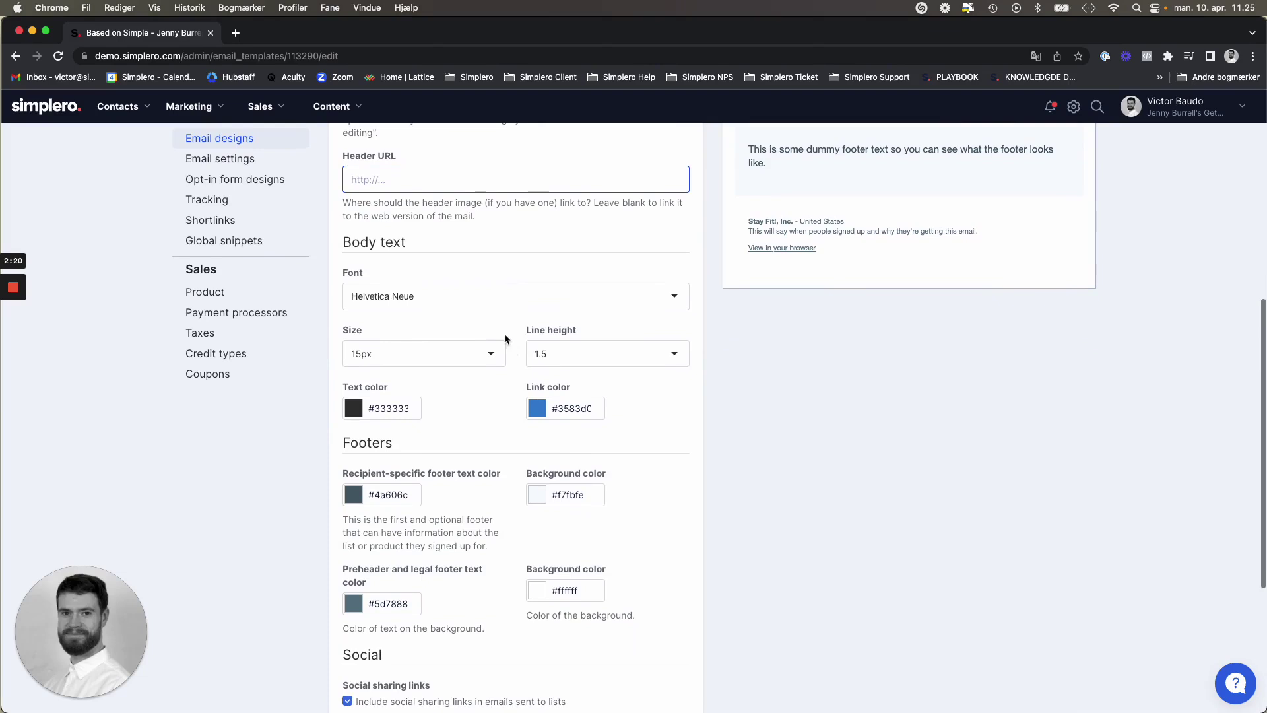
scroll(434, 267, down, 1)
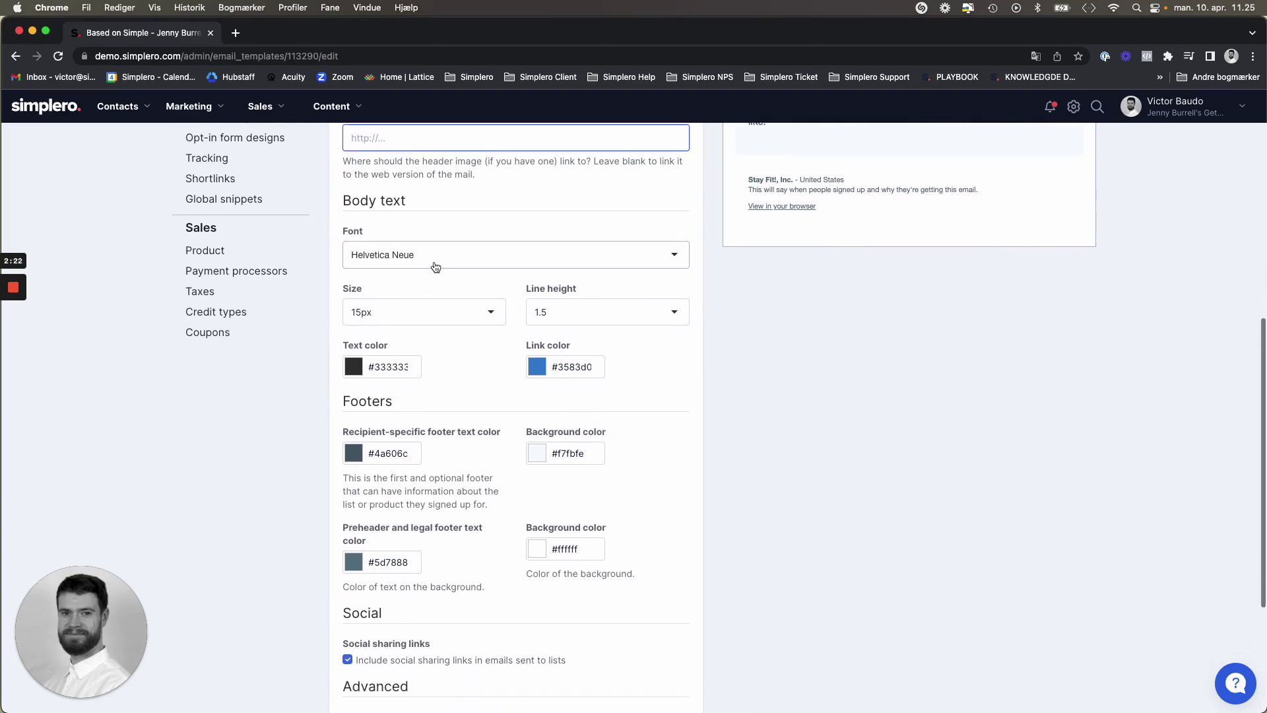
scroll(445, 261, down, 1)
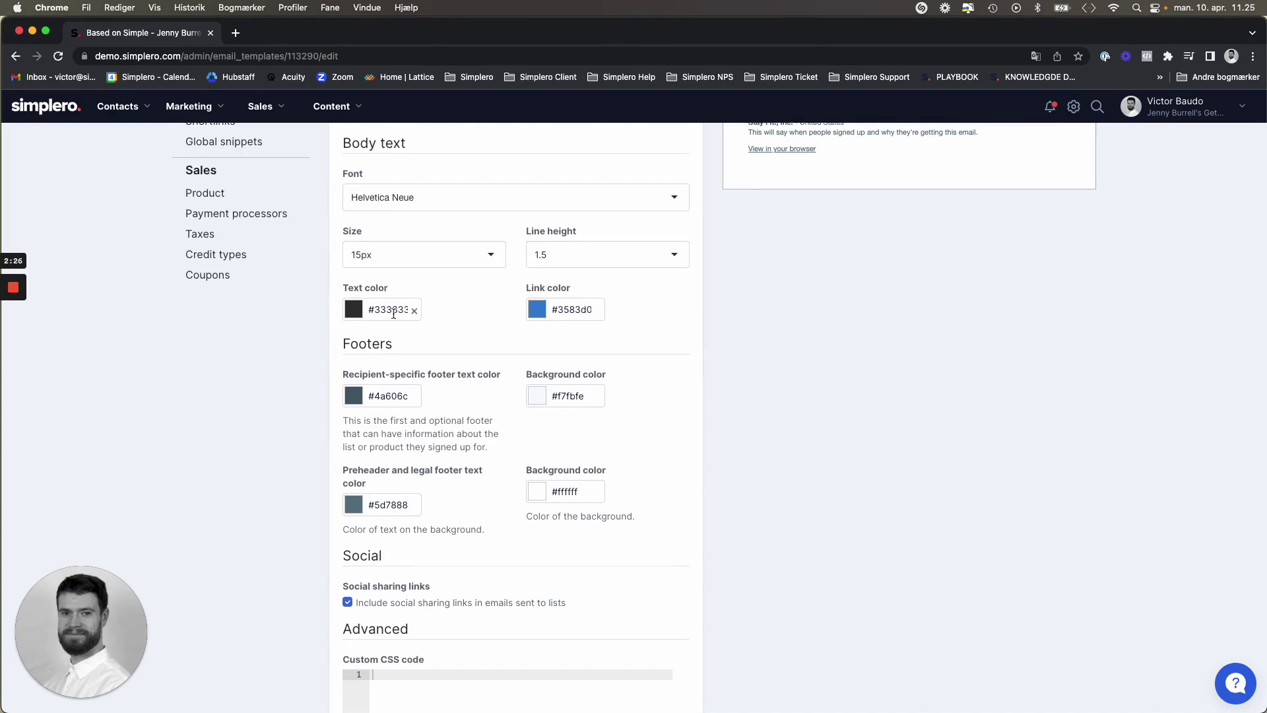
scroll(554, 297, down, 2)
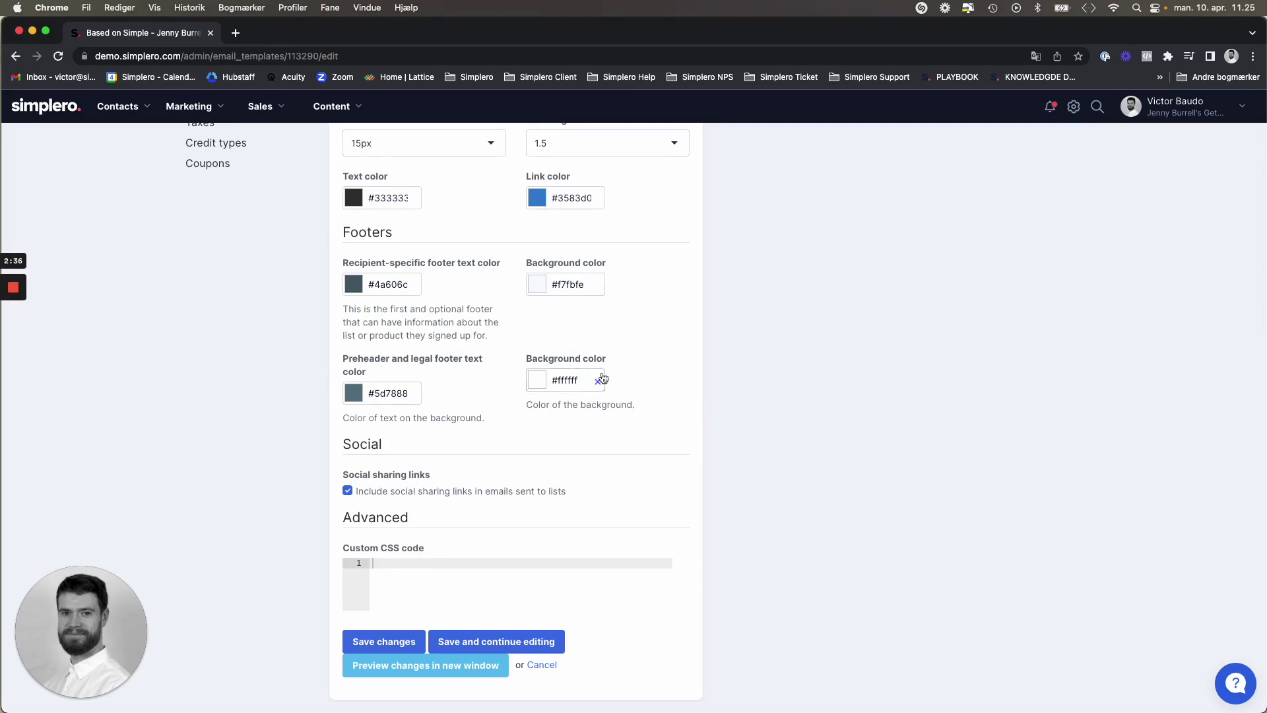
scroll(634, 362, up, 5)
scroll(634, 367, up, 3)
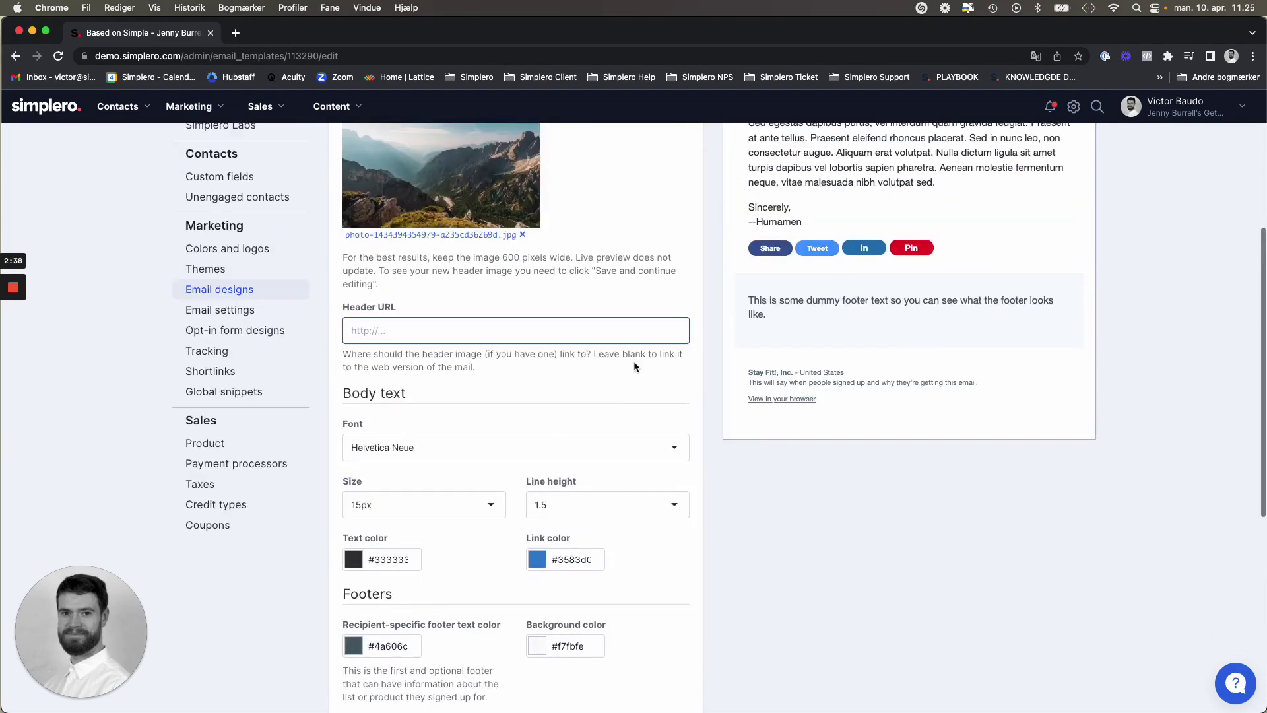
scroll(818, 227, up, 3)
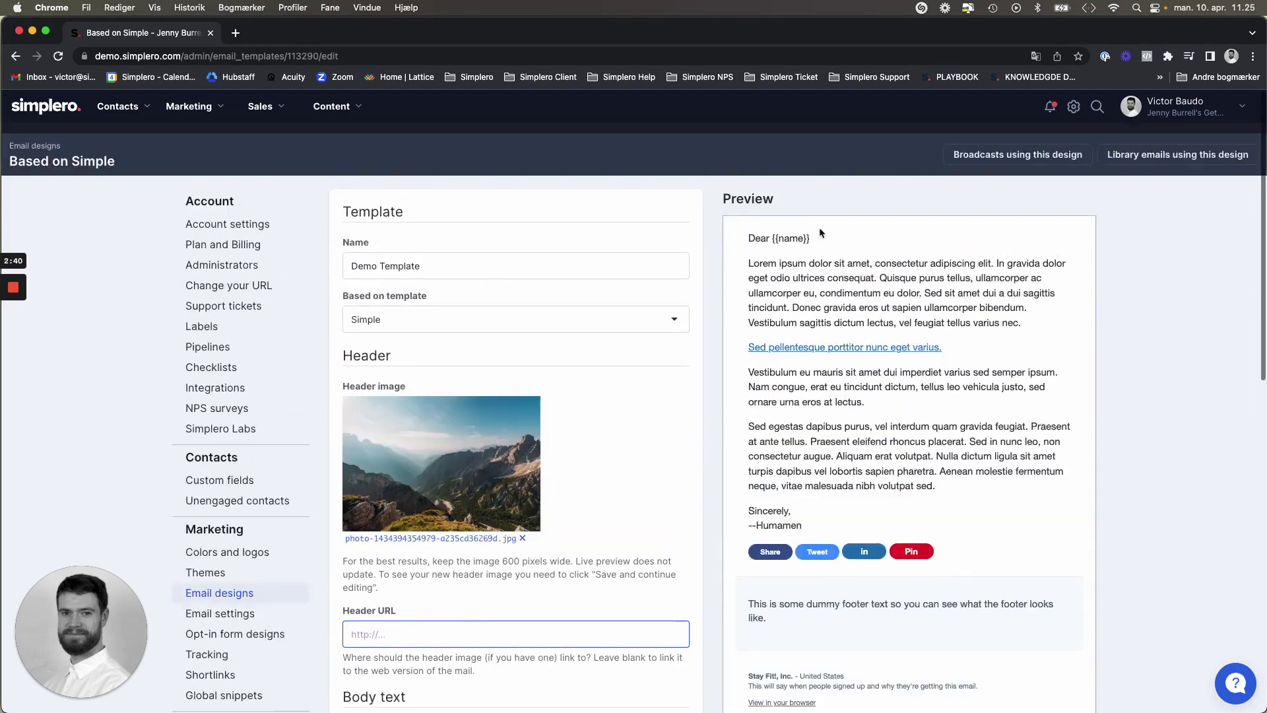
scroll(820, 227, down, 15)
scroll(818, 227, up, 8)
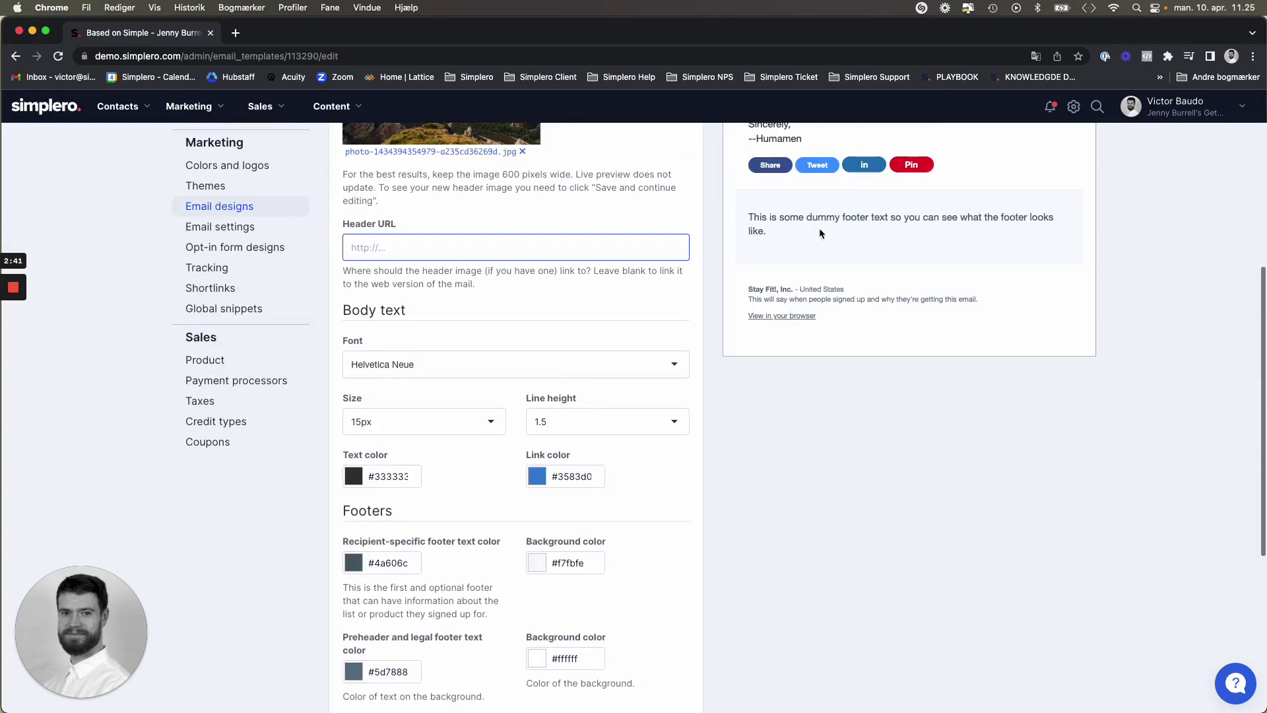
Set the link colour to orange (#ffa500) and close the colour picker.
click(533, 476)
click(435, 461)
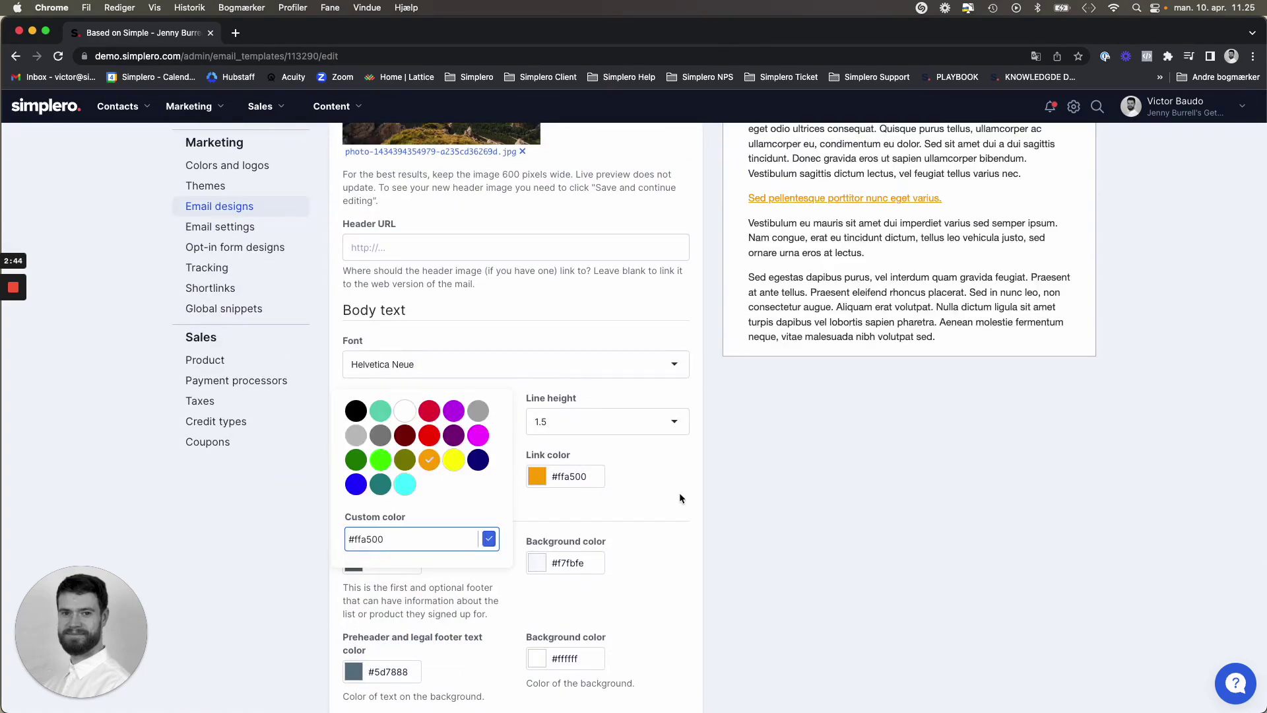
scroll(679, 492, up, 6)
scroll(706, 496, down, 2)
scroll(850, 427, up, 3)
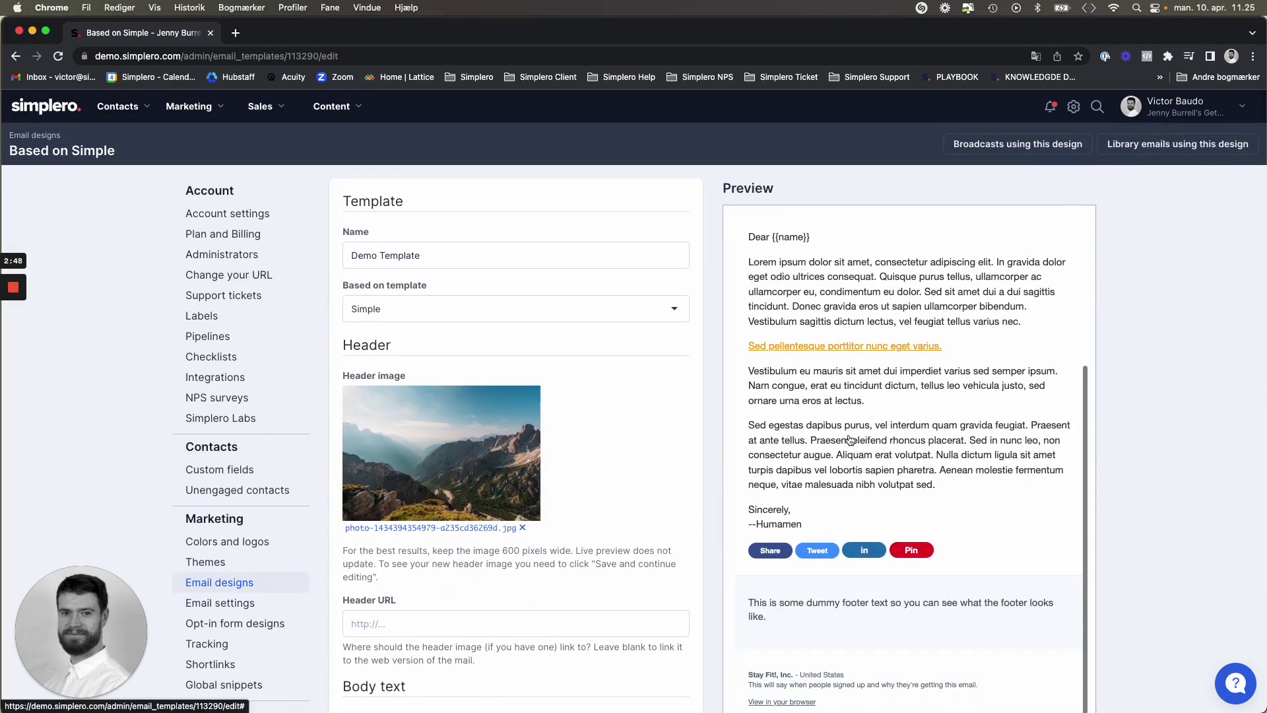
scroll(601, 490, down, 5)
click(667, 502)
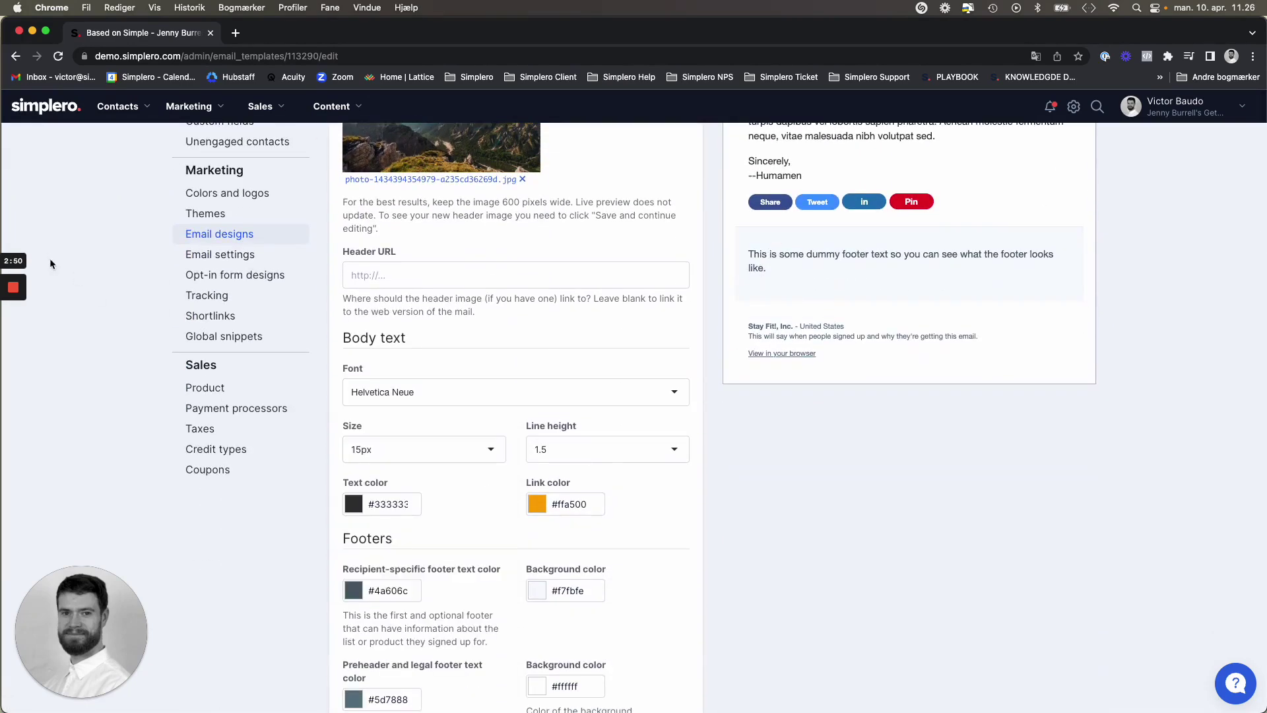
scroll(212, 399, up, 5)
scroll(396, 454, down, 4)
scroll(399, 452, down, 6)
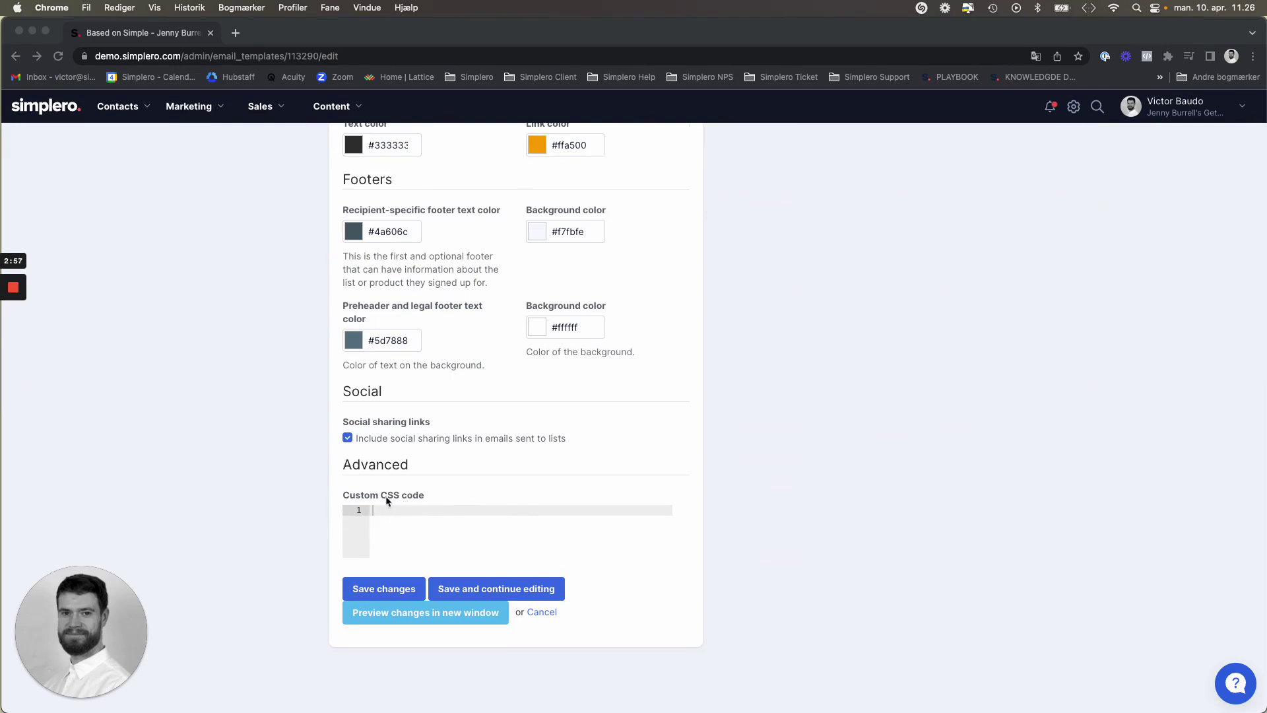
click(418, 525)
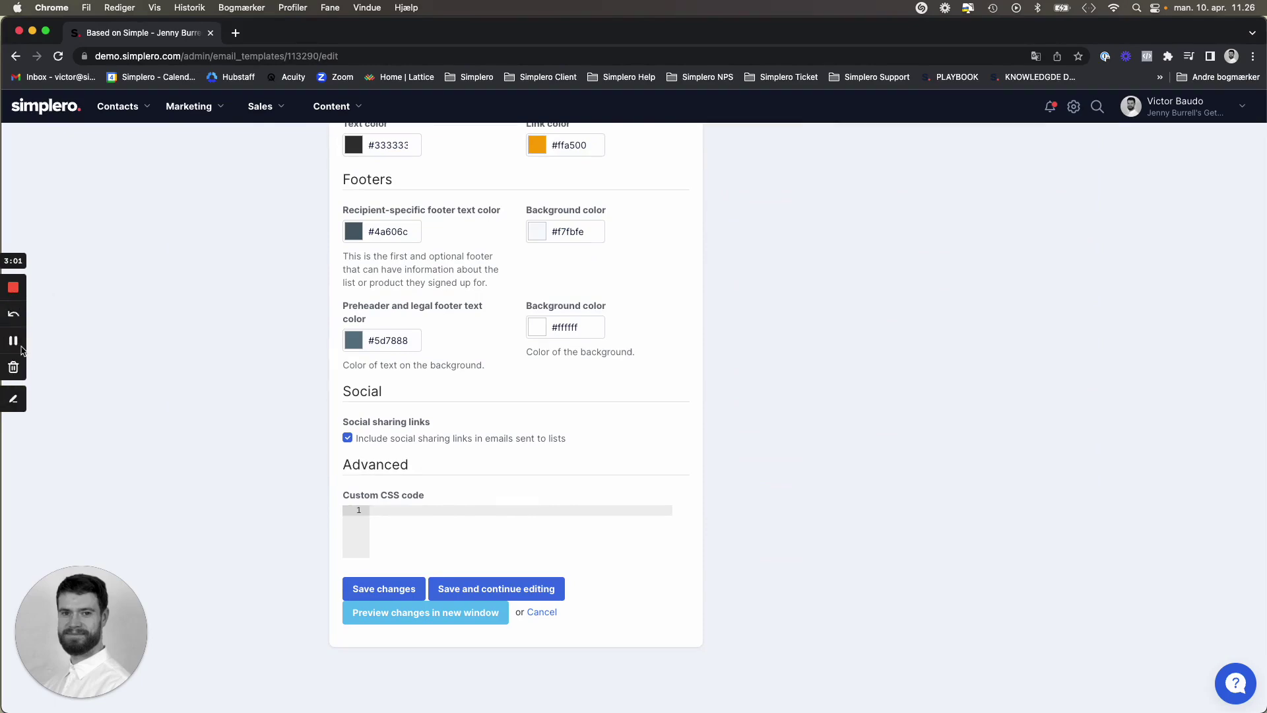
Save the Demo Template design changes.
scroll(375, 426, up, 3)
scroll(496, 469, down, 2)
scroll(496, 472, up, 5)
scroll(498, 469, down, 6)
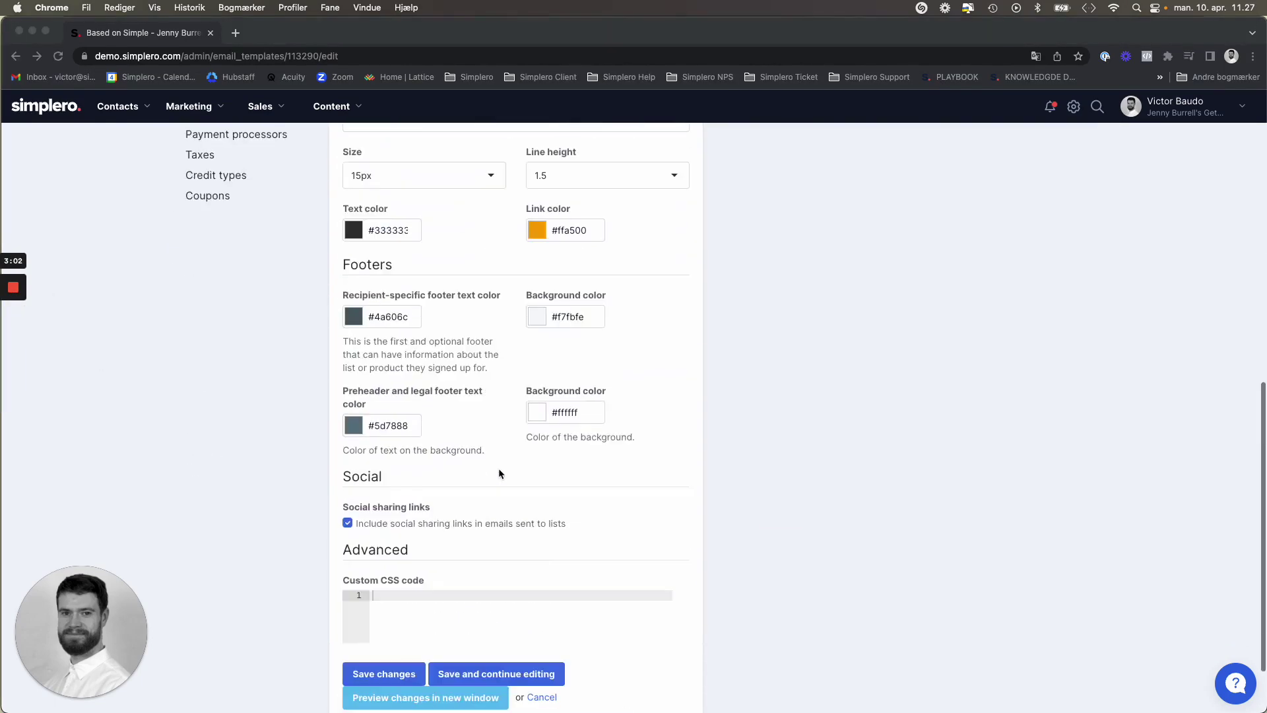
scroll(500, 472, down, 1)
click(478, 550)
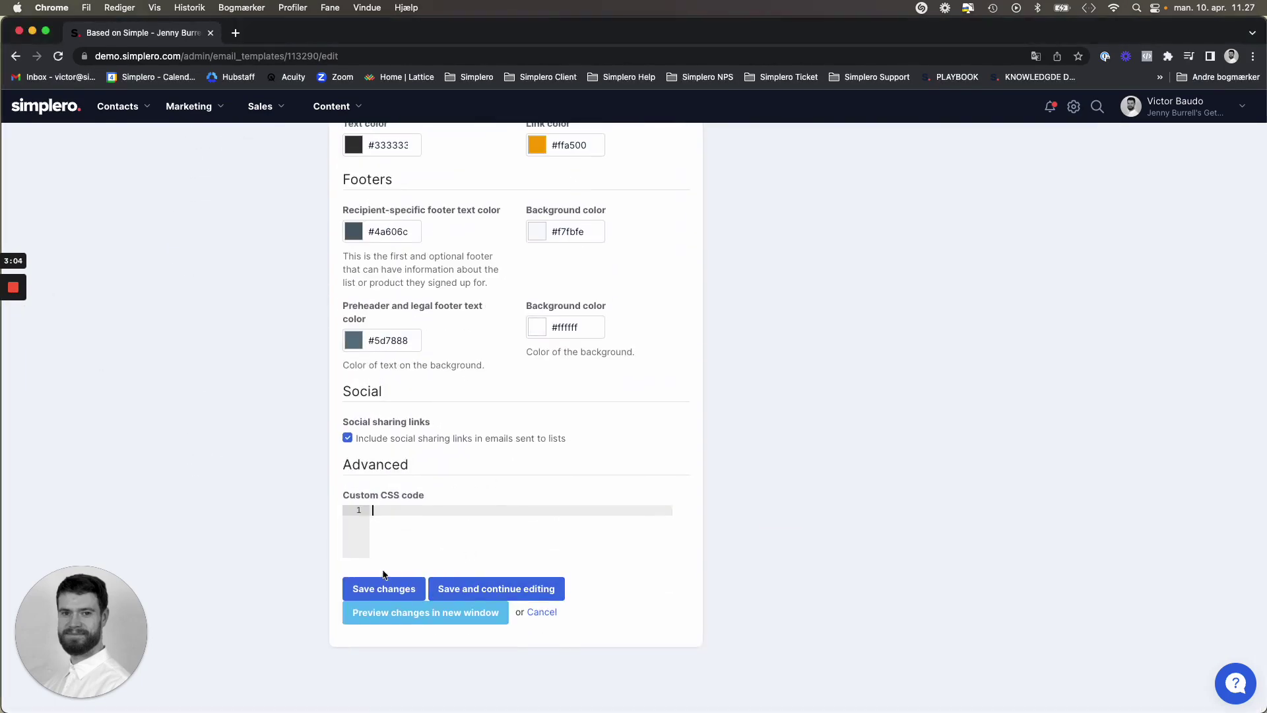
click(512, 587)
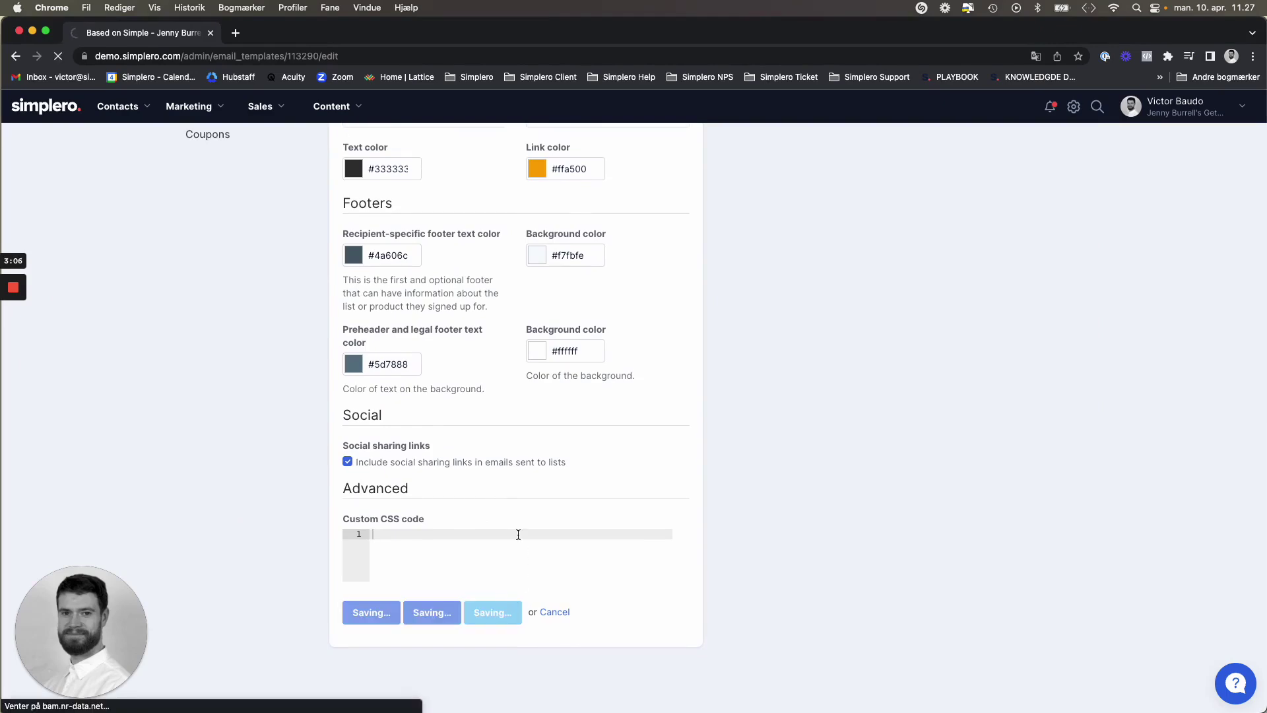
Preview the design in a new tab, checking the mountain header and orange link, then close it.
scroll(561, 469, down, 10)
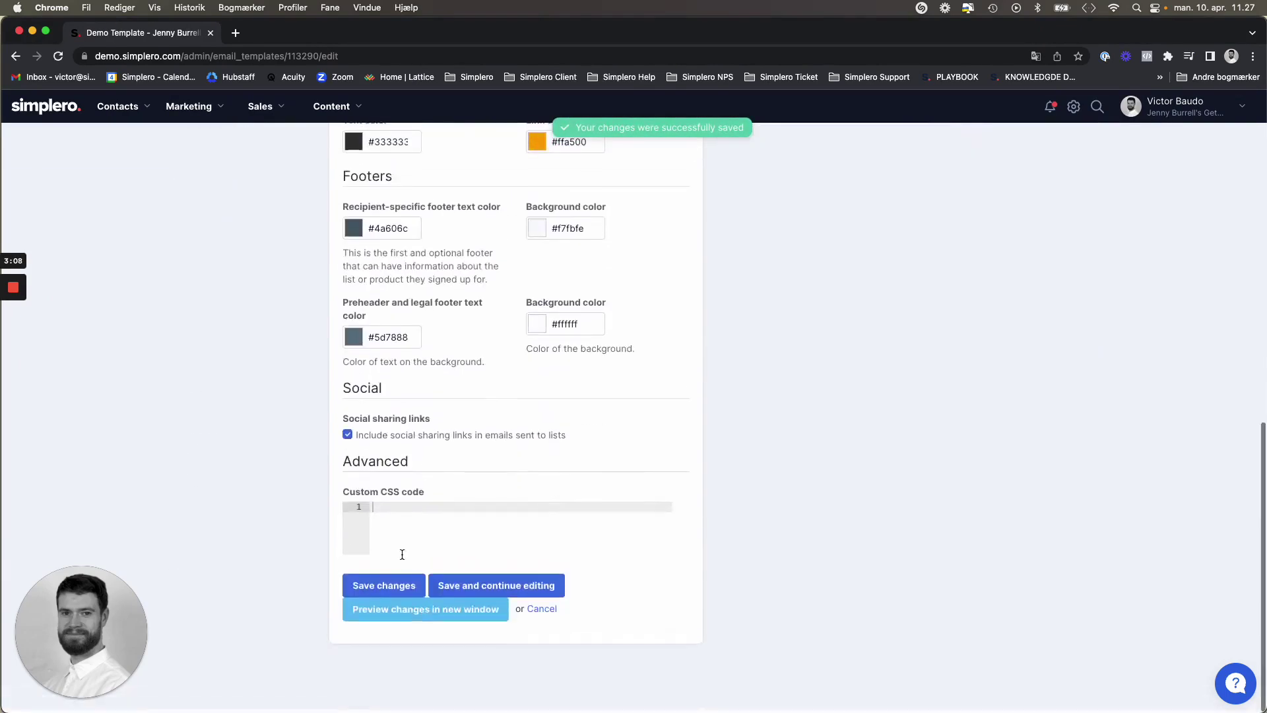
click(463, 618)
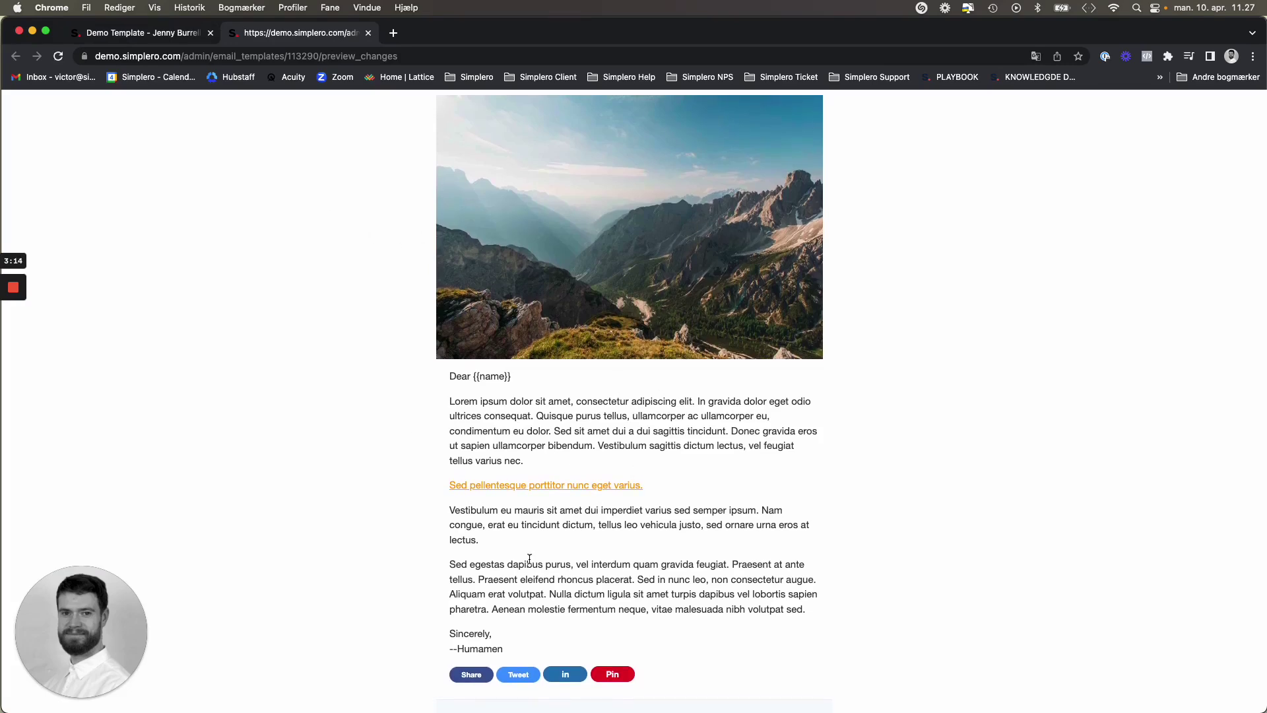
click(368, 33)
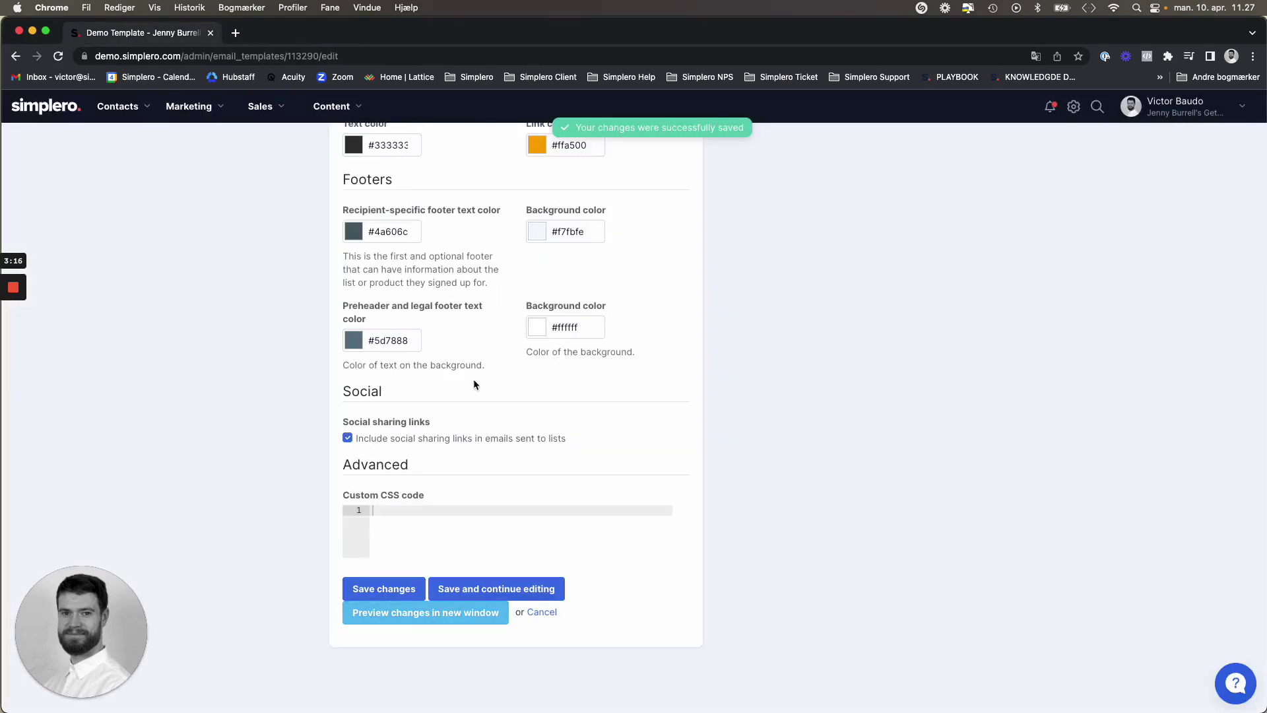
Save the design and scroll through the Email designs list.
click(411, 585)
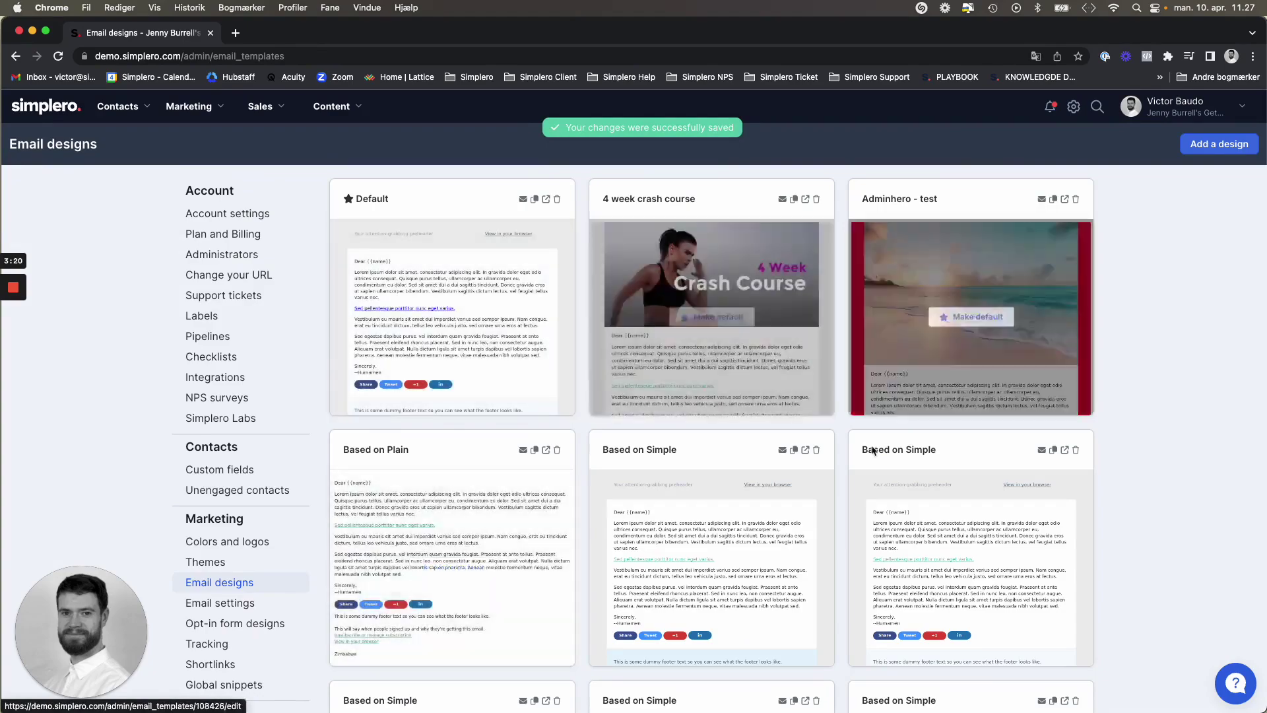
scroll(644, 413, down, 10)
scroll(646, 419, down, 15)
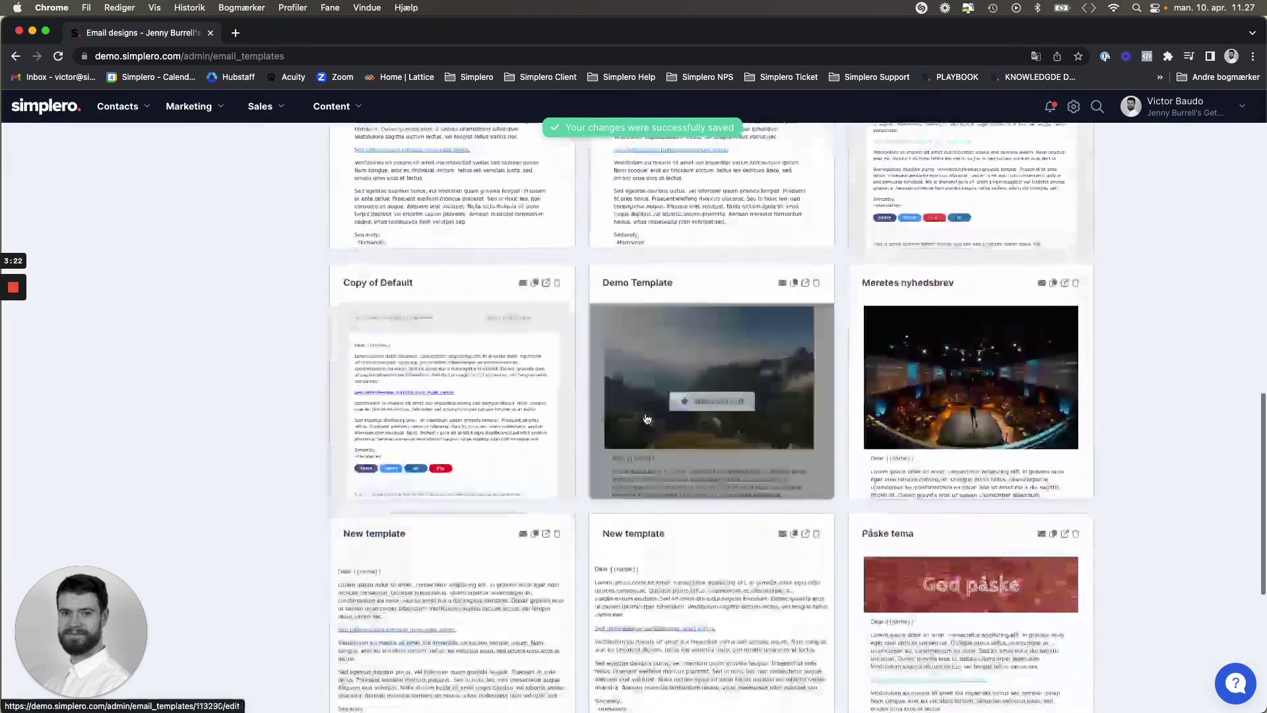
scroll(647, 419, up, 20)
Open the Default design to compare its settings, then return to Email designs.
click(453, 262)
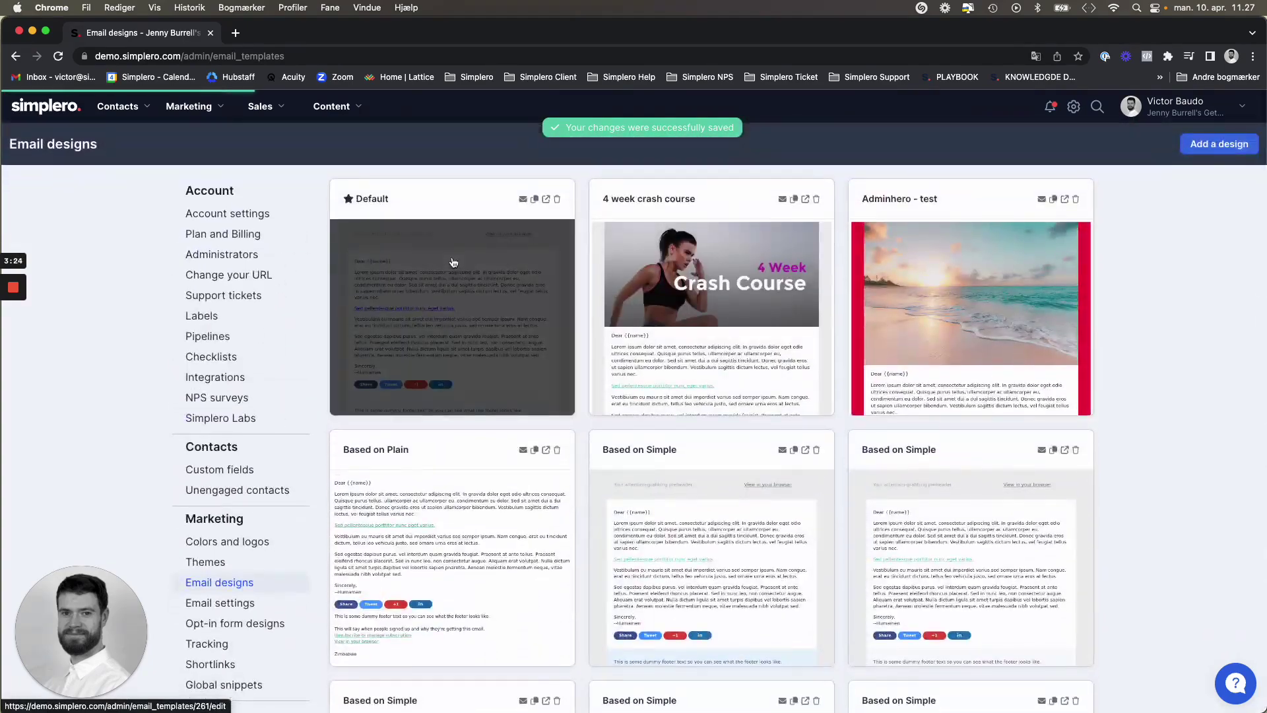
scroll(588, 461, down, 8)
scroll(587, 461, down, 5)
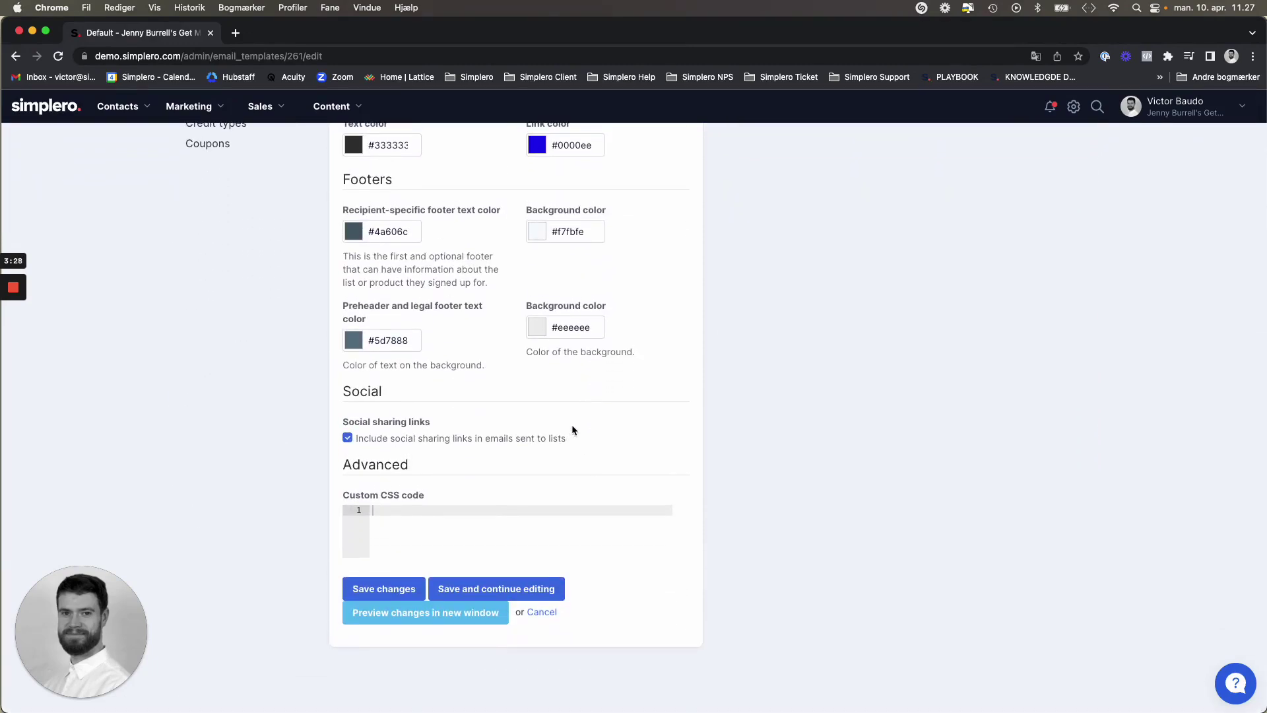
scroll(571, 425, up, 15)
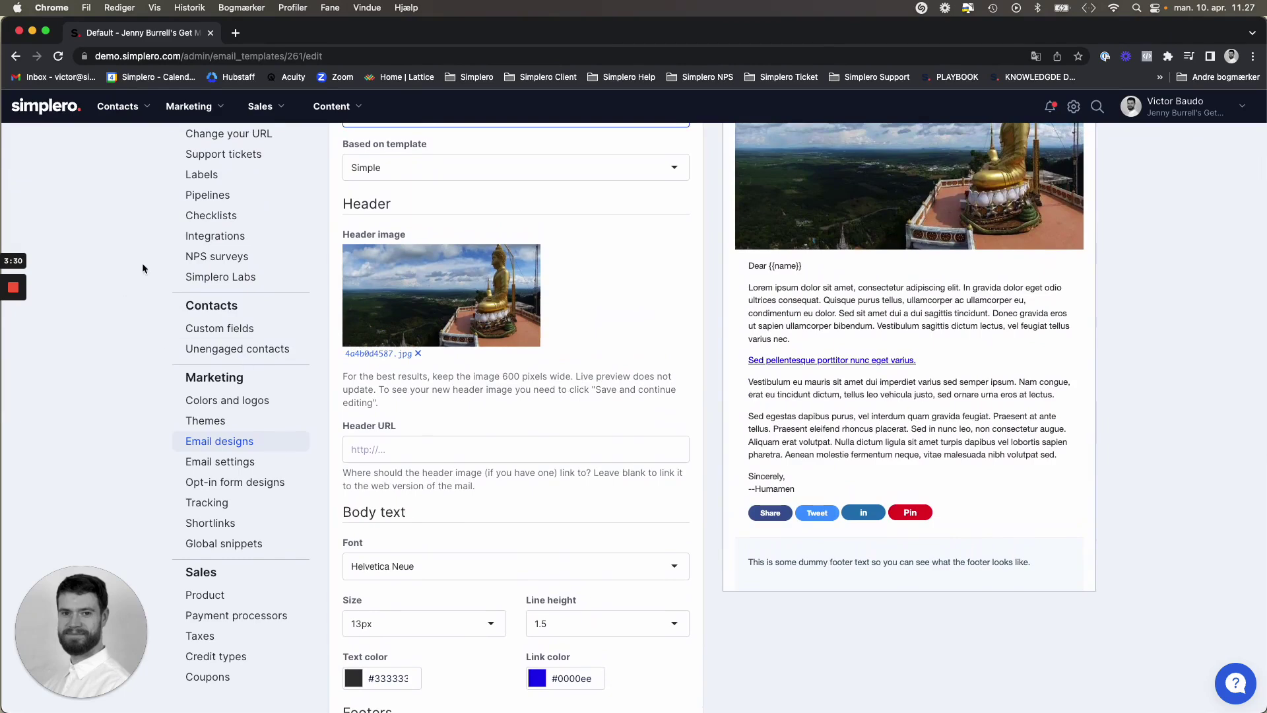
scroll(135, 279, up, 3)
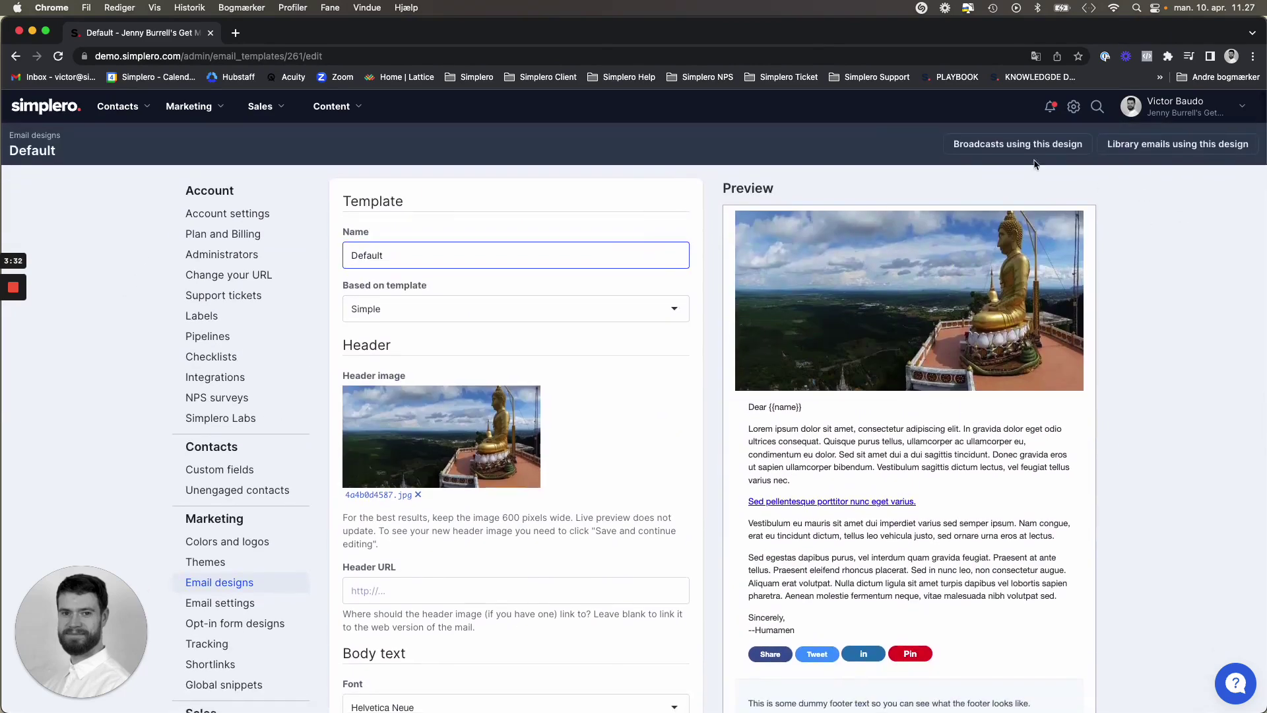
click(14, 55)
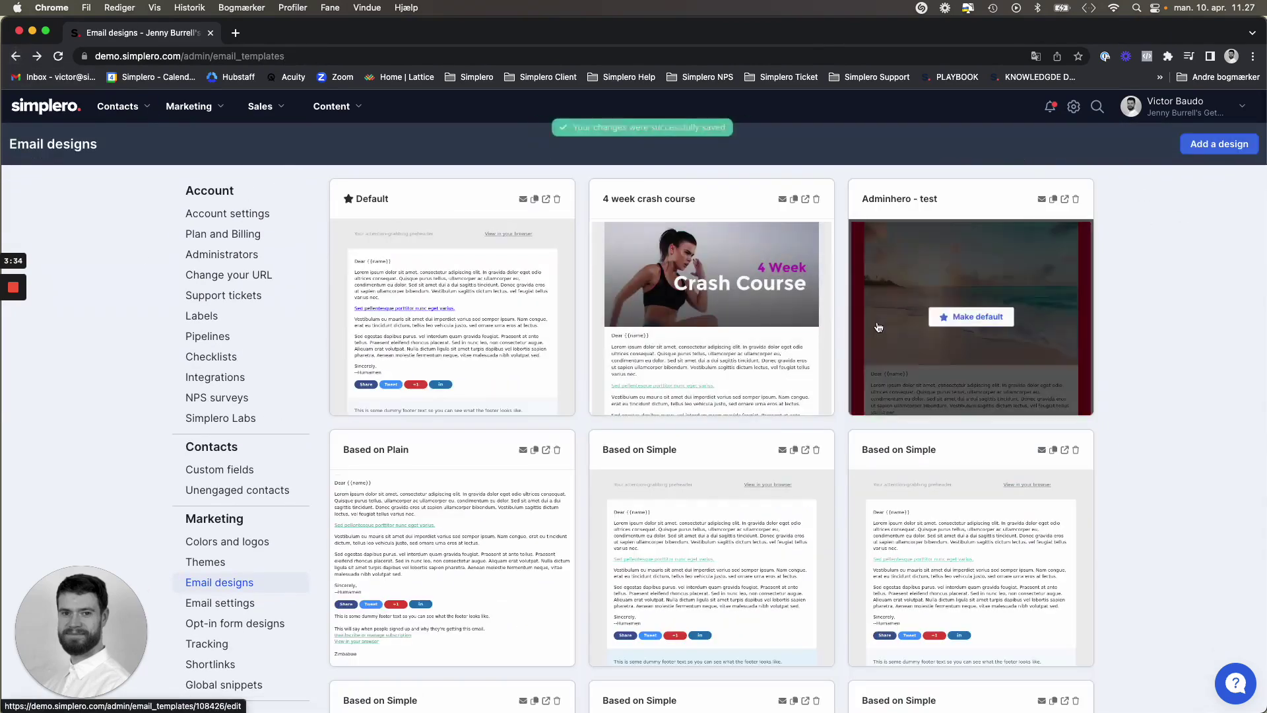
Create 'New template' from HTML code and scroll through its starter HTML and styles.
click(1193, 154)
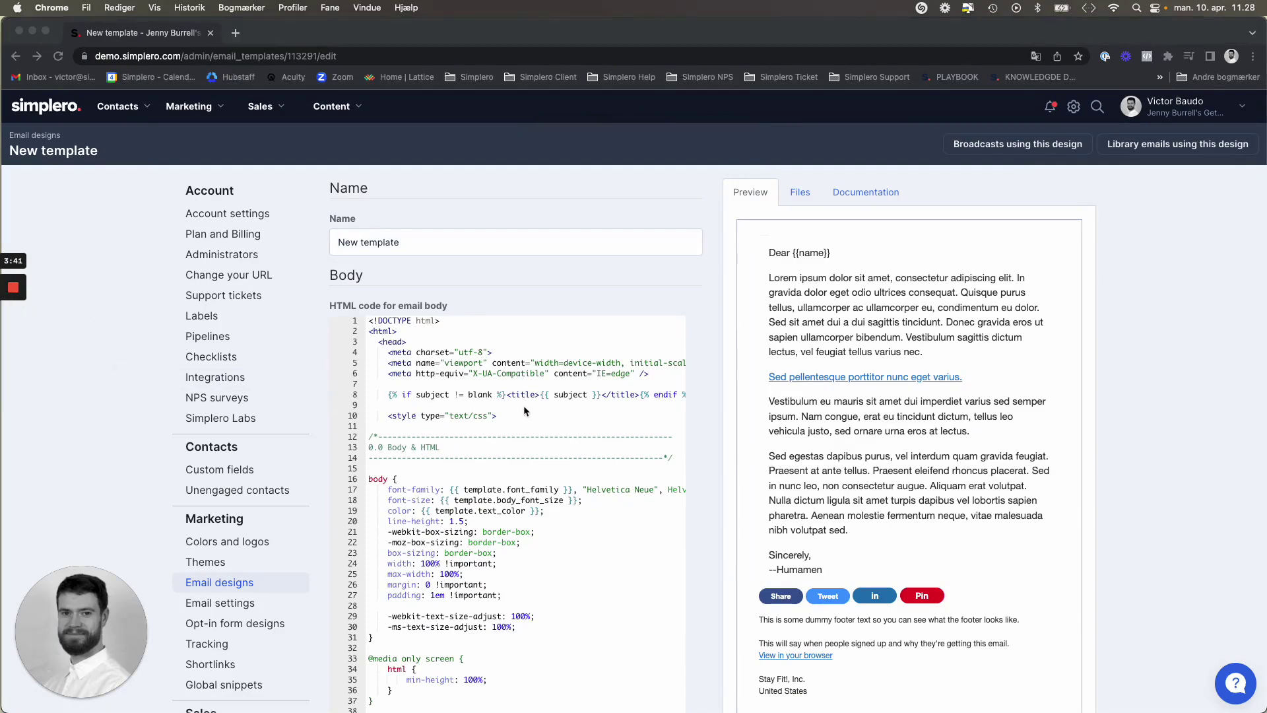
scroll(524, 406, right, 1)
scroll(457, 374, left, 1)
scroll(525, 421, down, 5)
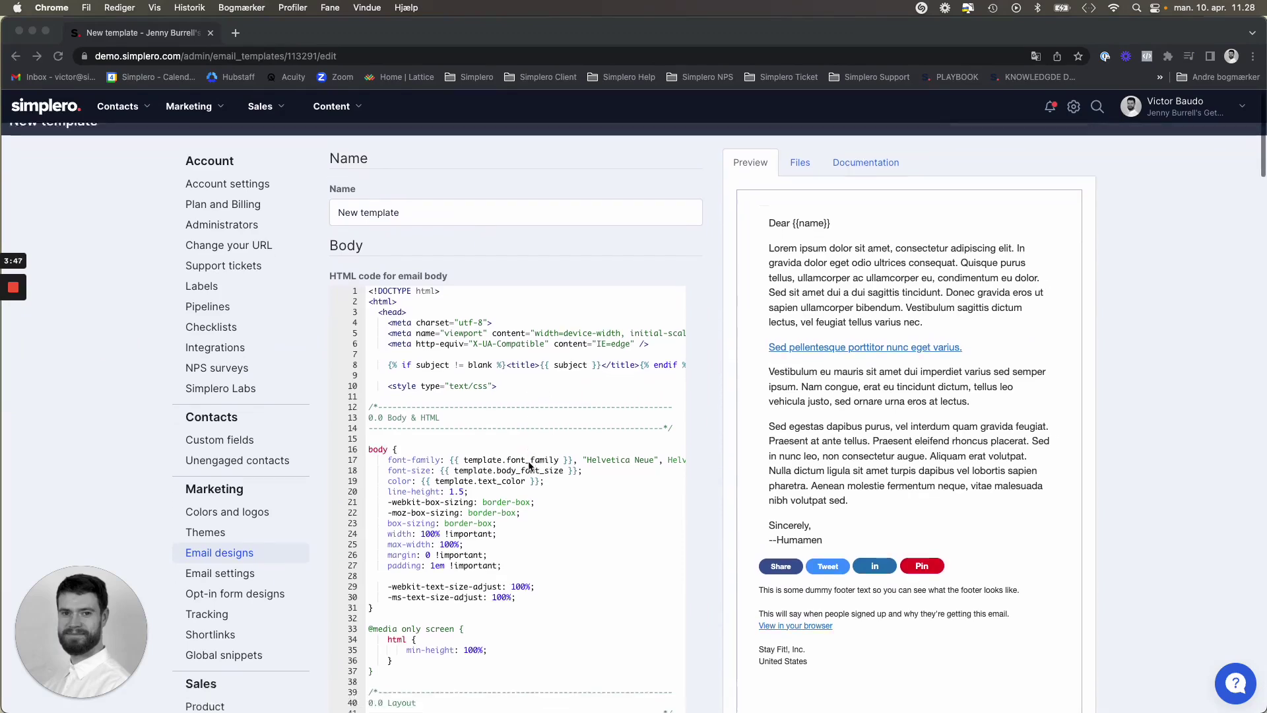
scroll(527, 461, down, 10)
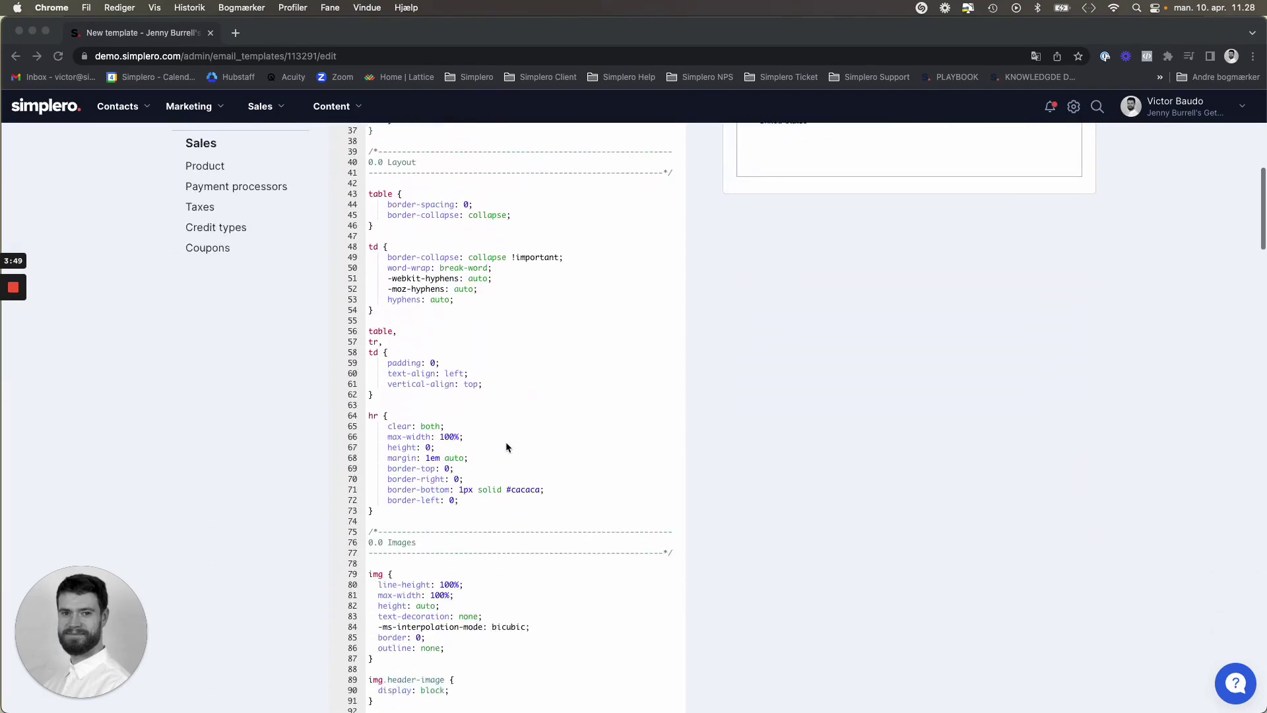
scroll(507, 443, down, 17)
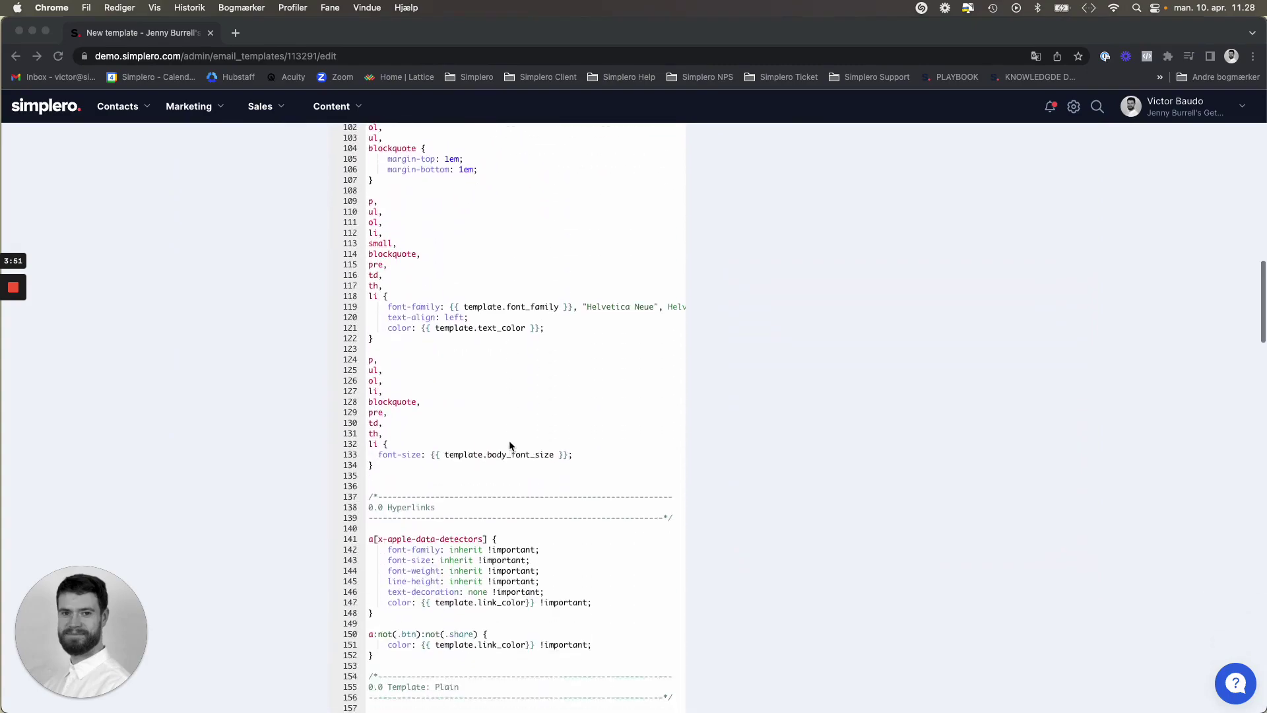
scroll(509, 439, down, 10)
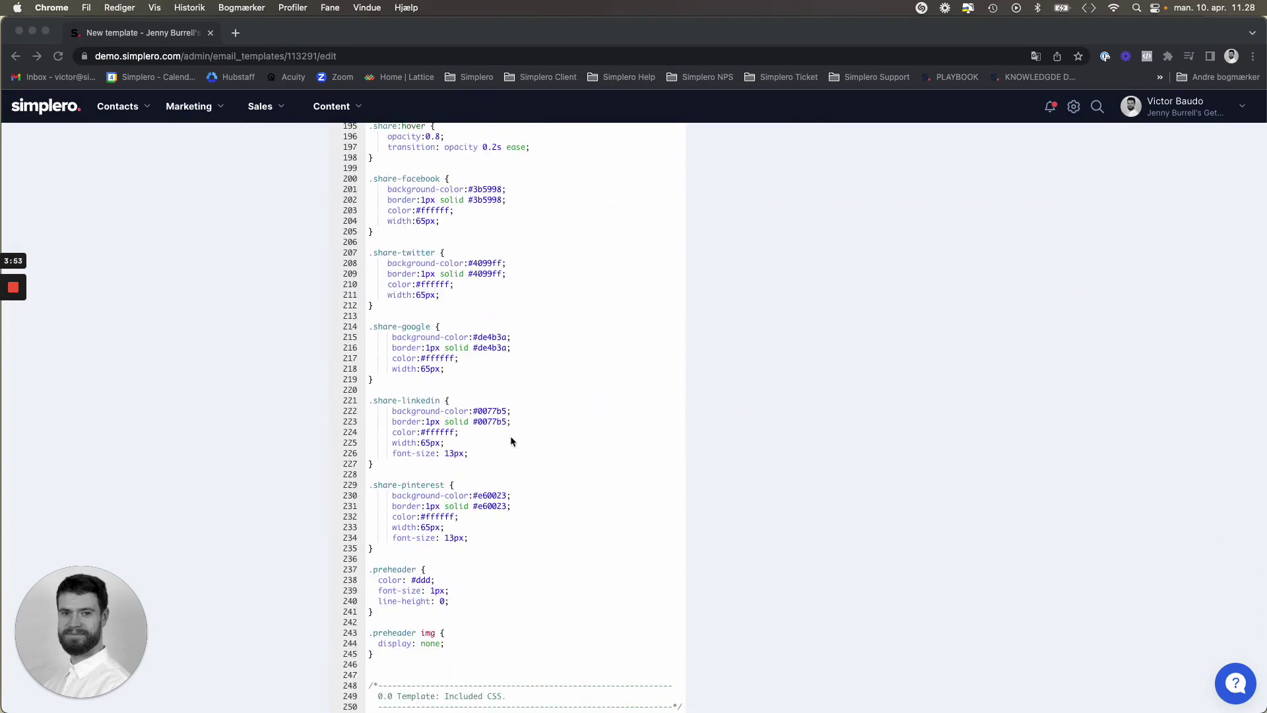
scroll(509, 435, down, 12)
scroll(510, 435, up, 20)
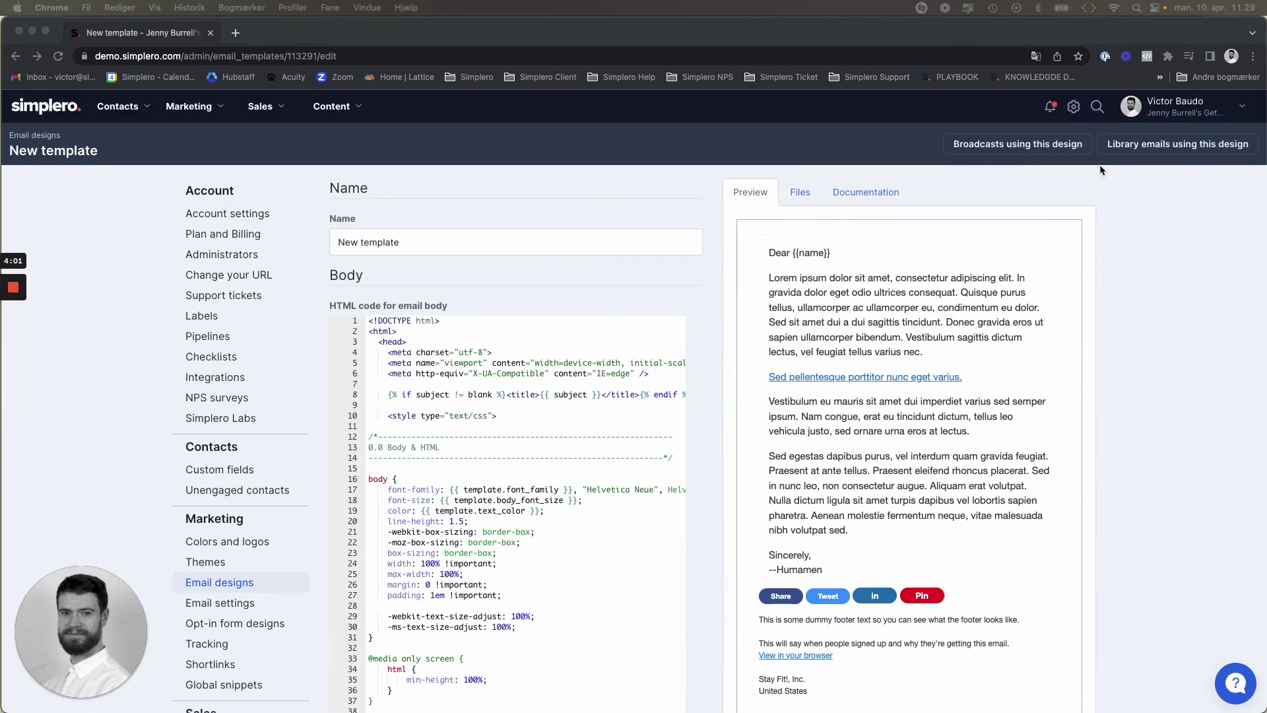
Return to Email designs and scroll the grid to find Demo Template with its mountain header.
key(super+Tab)
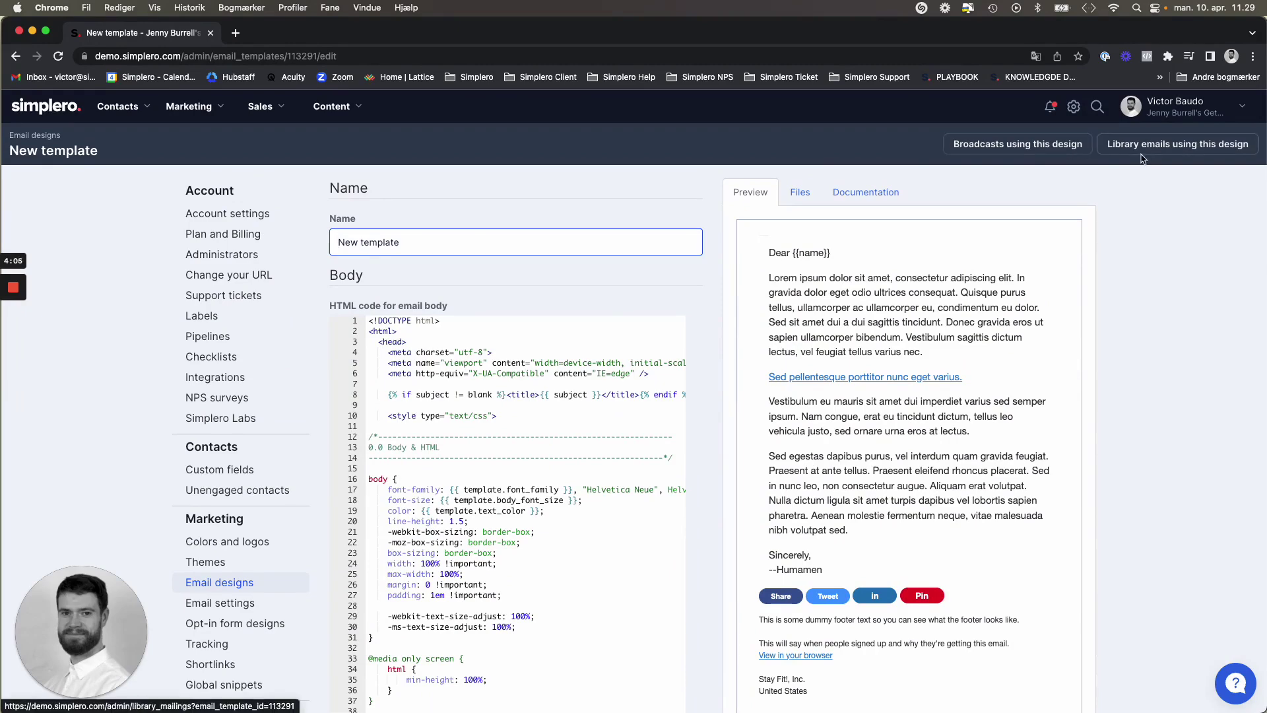
click(43, 136)
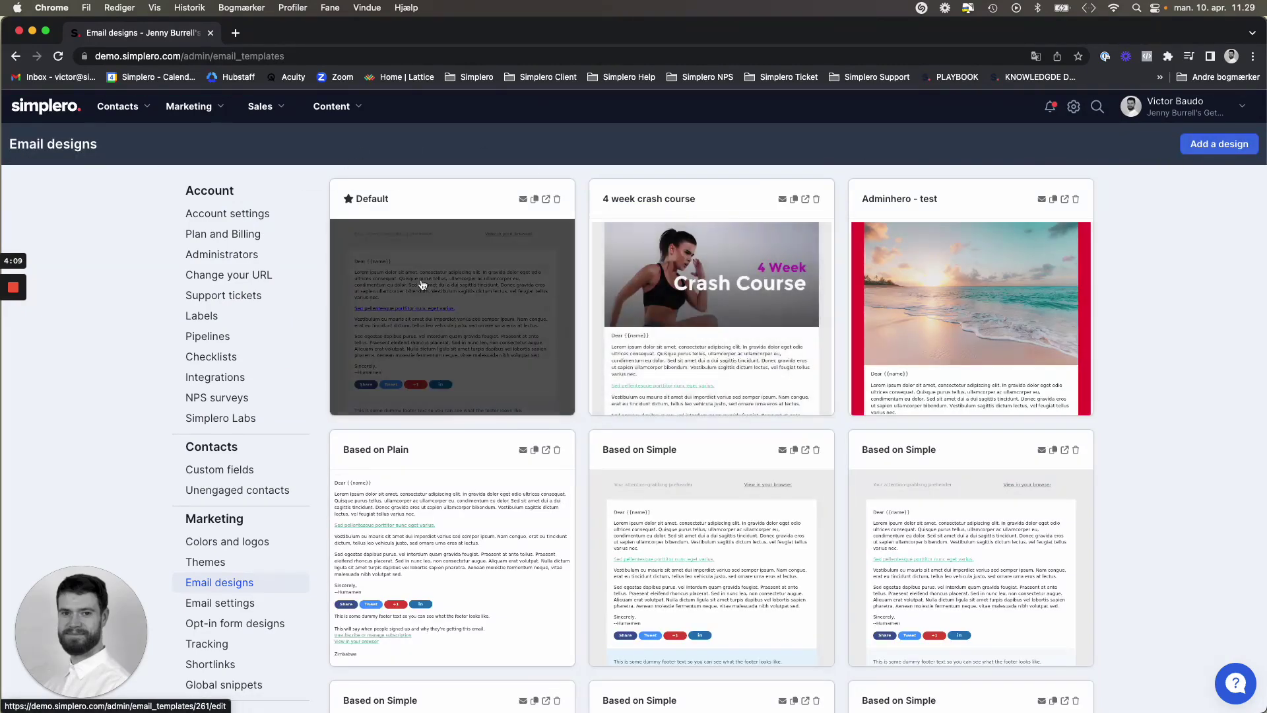
scroll(507, 318, down, 15)
scroll(653, 303, up, 2)
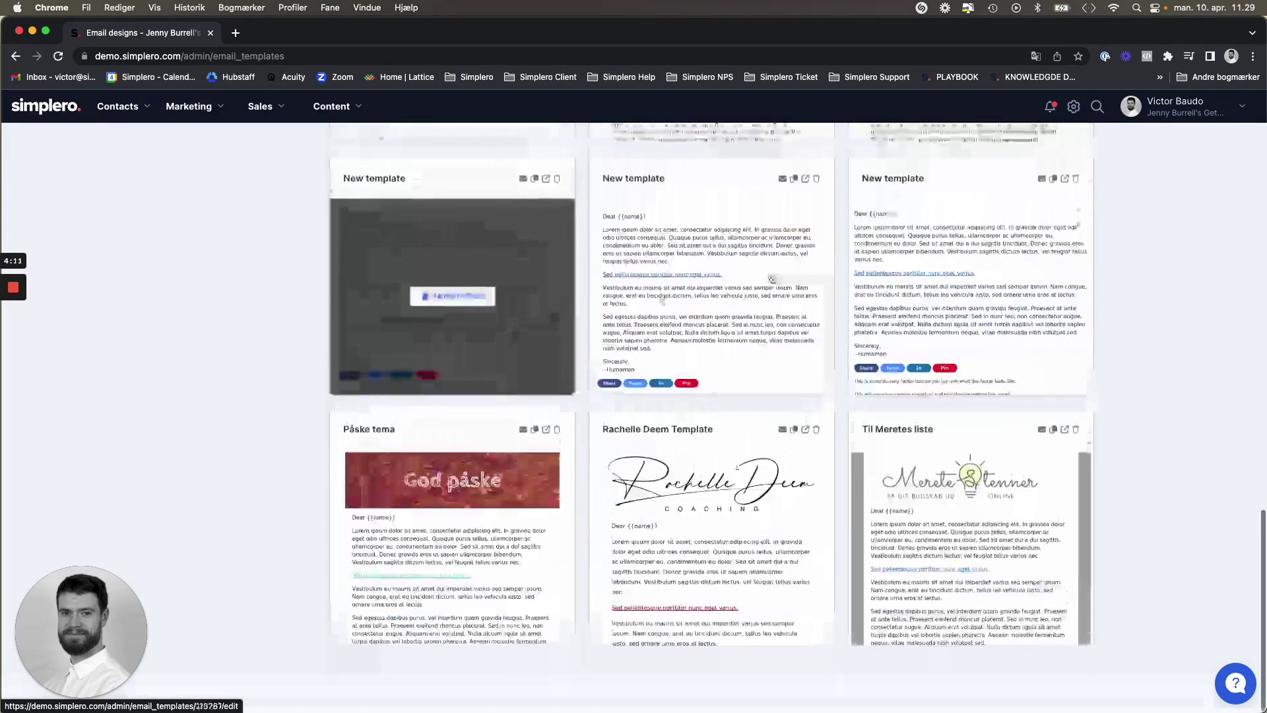
scroll(654, 302, up, 6)
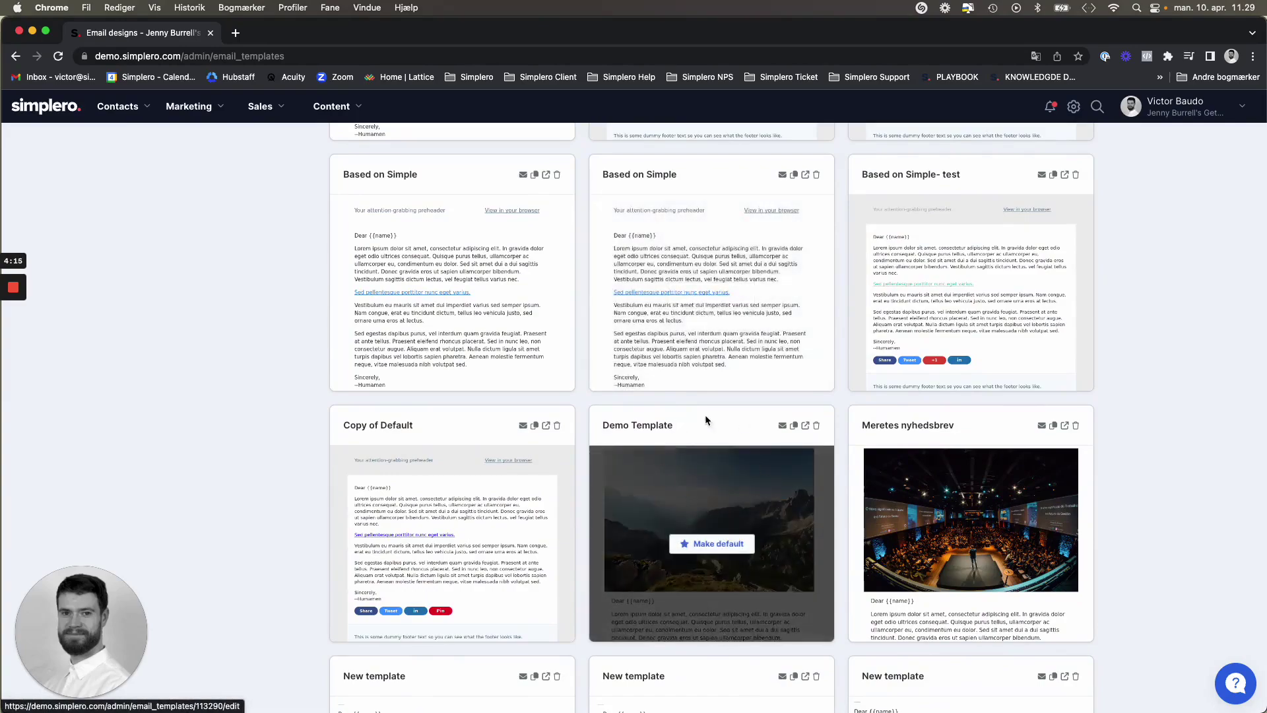
scroll(664, 448, up, 9)
scroll(638, 446, down, 13)
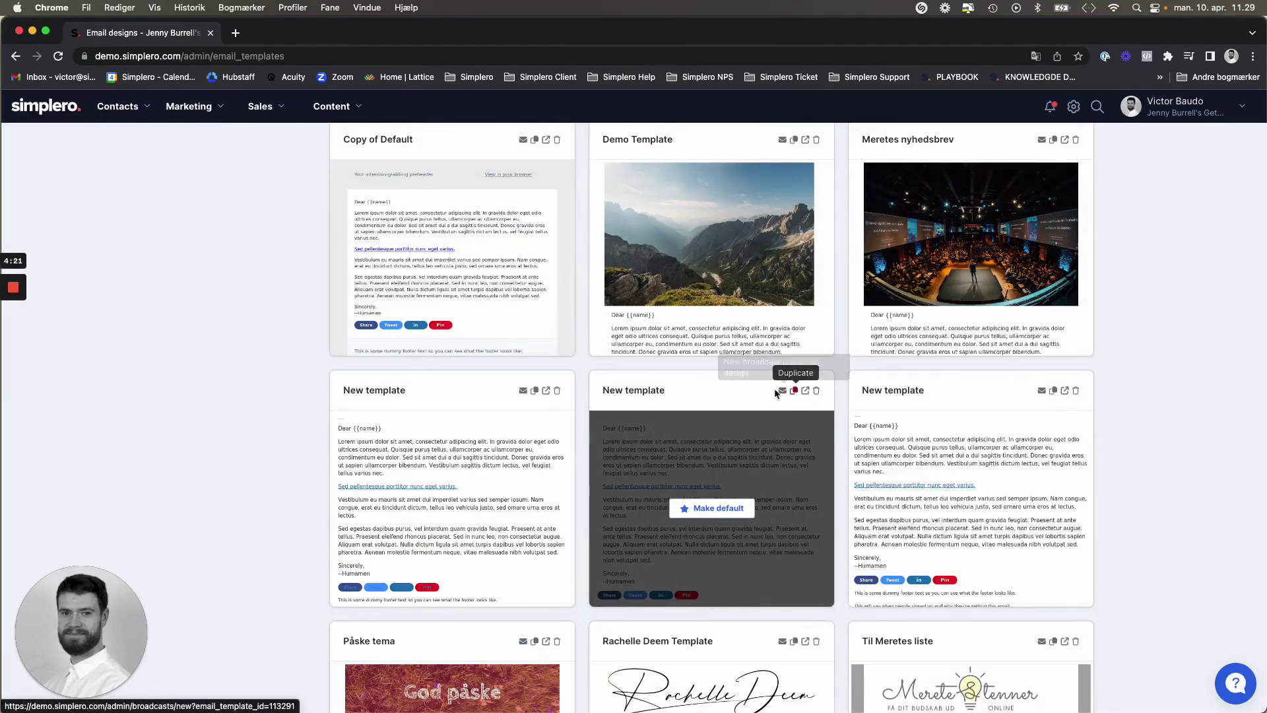
scroll(774, 388, up, 10)
Begin a new broadcast via Marketing > Email broadcasts and browse the Frequently used and Other designs.
click(189, 106)
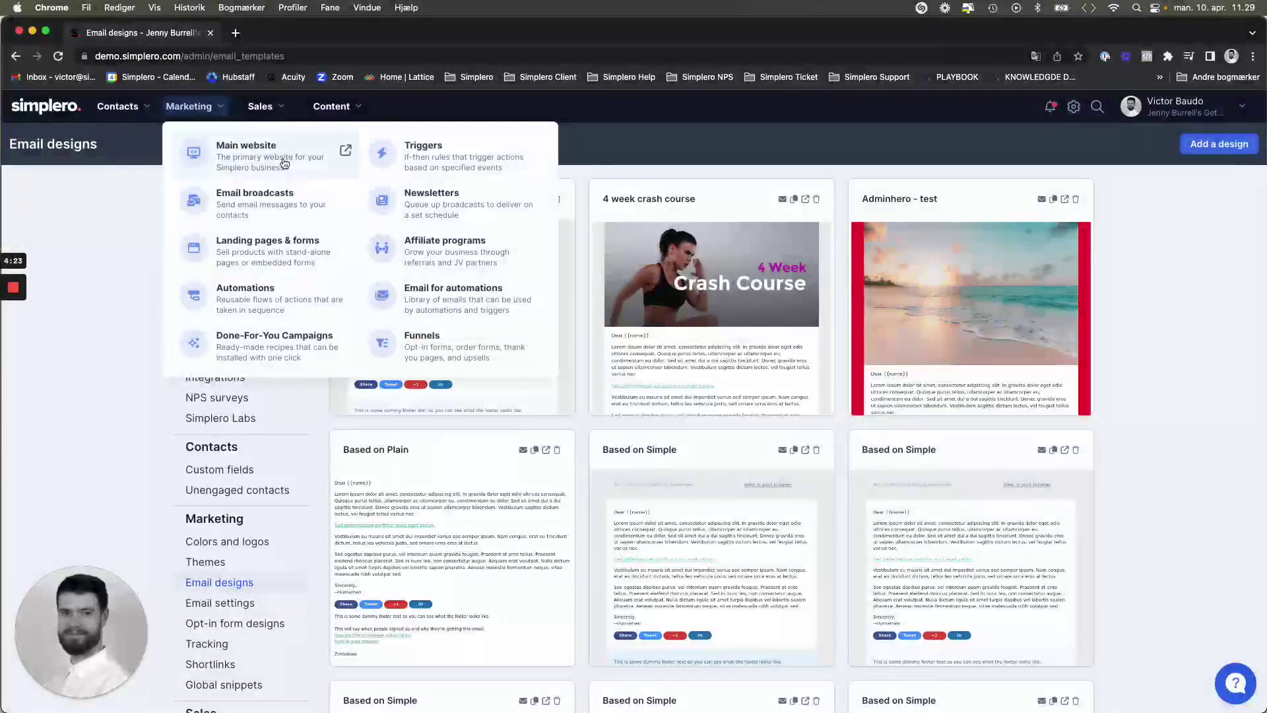
click(284, 205)
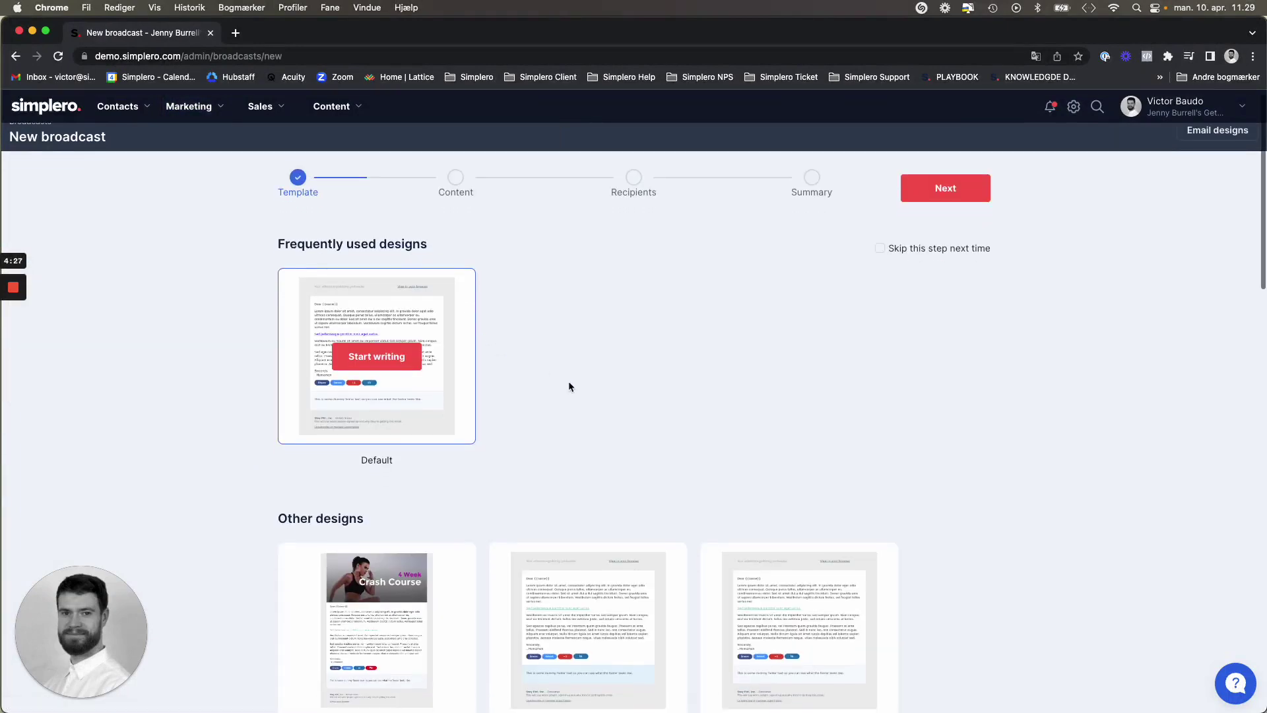
scroll(568, 381, down, 5)
scroll(417, 308, up, 5)
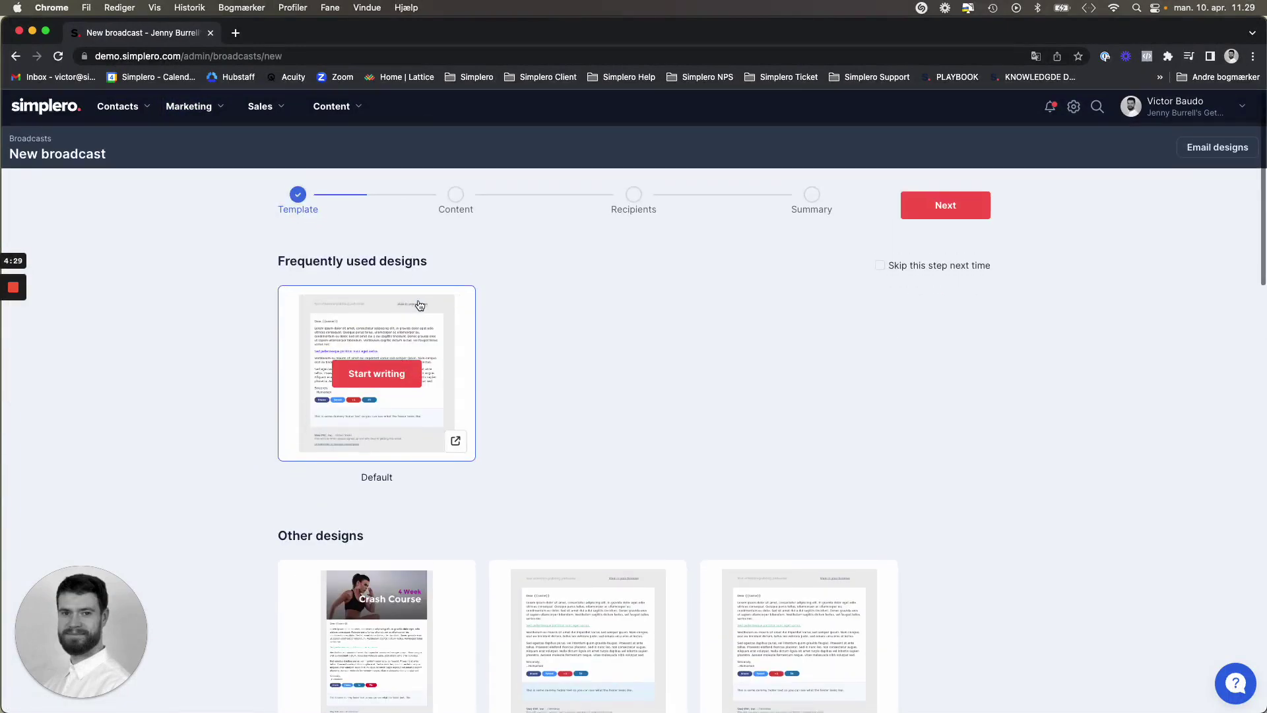
scroll(613, 424, down, 12)
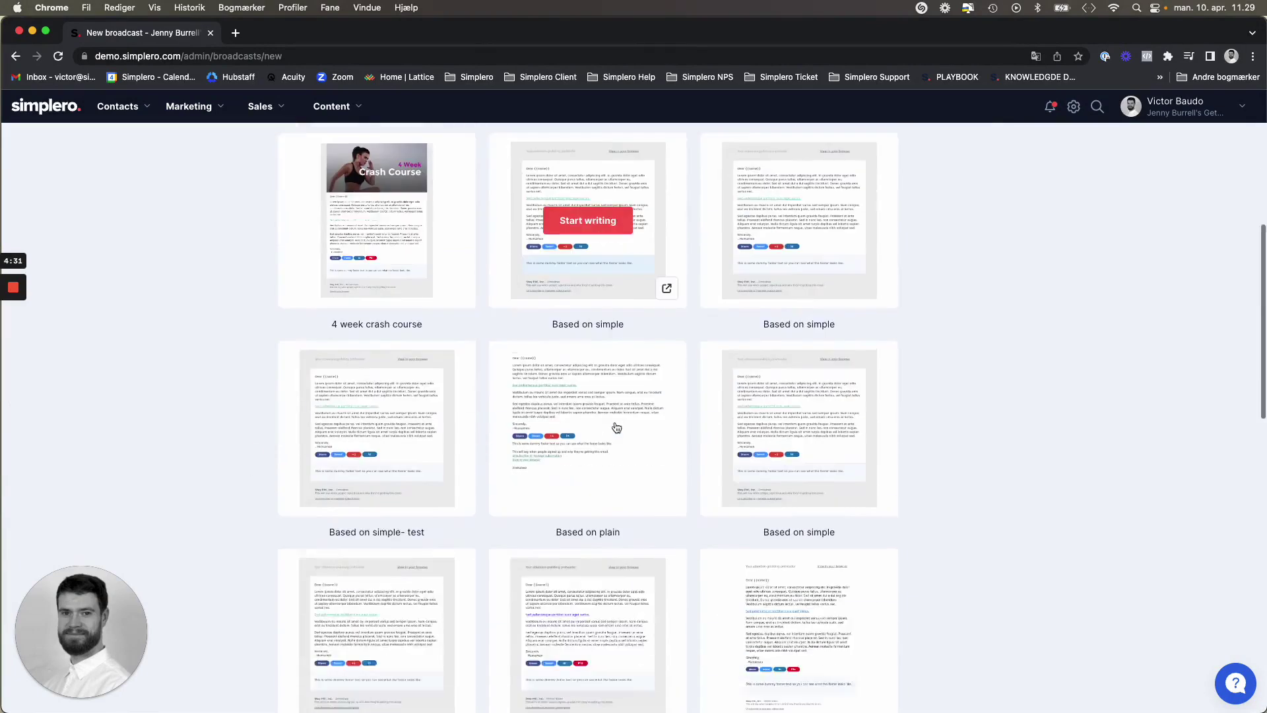
scroll(615, 425, down, 3)
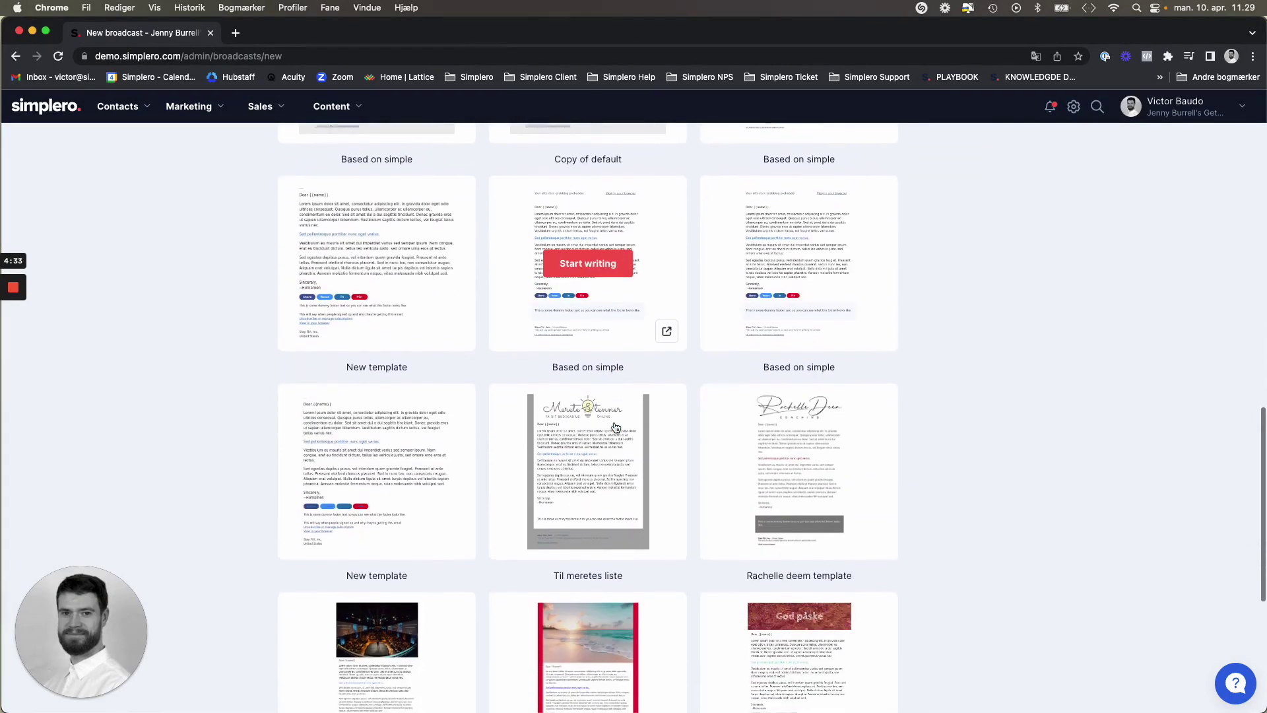
scroll(615, 425, up, 4)
scroll(615, 426, up, 7)
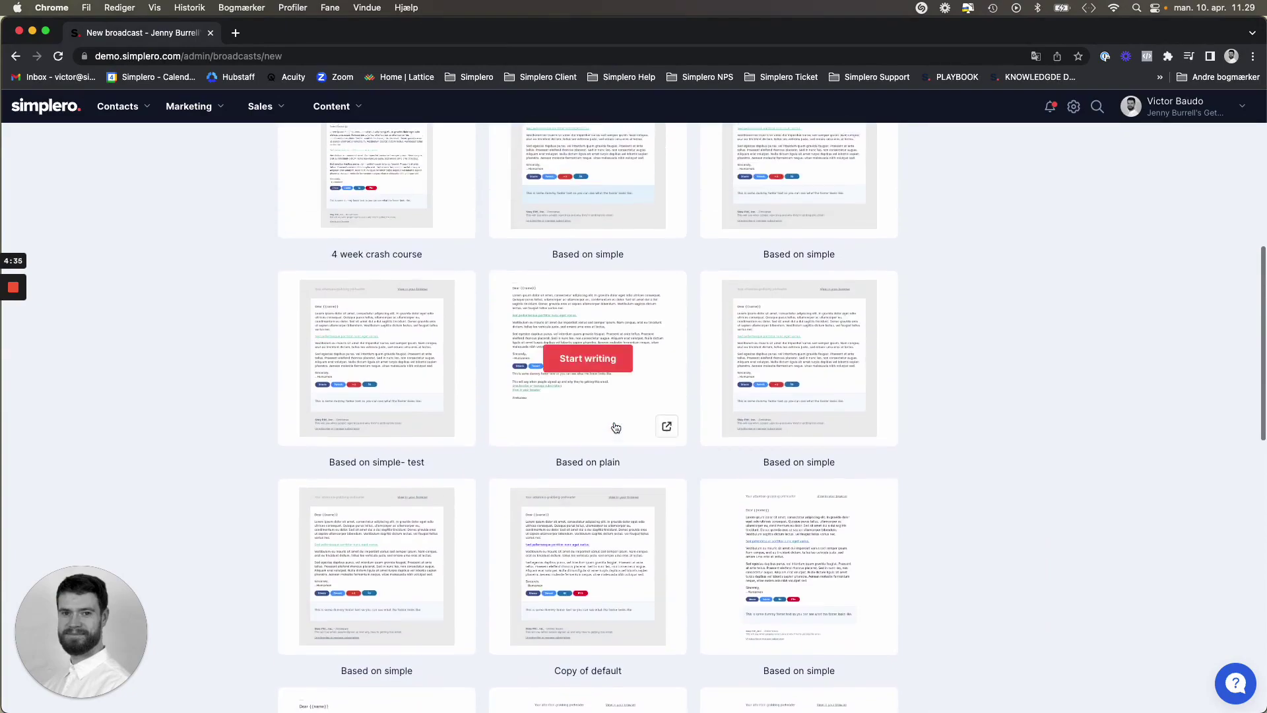